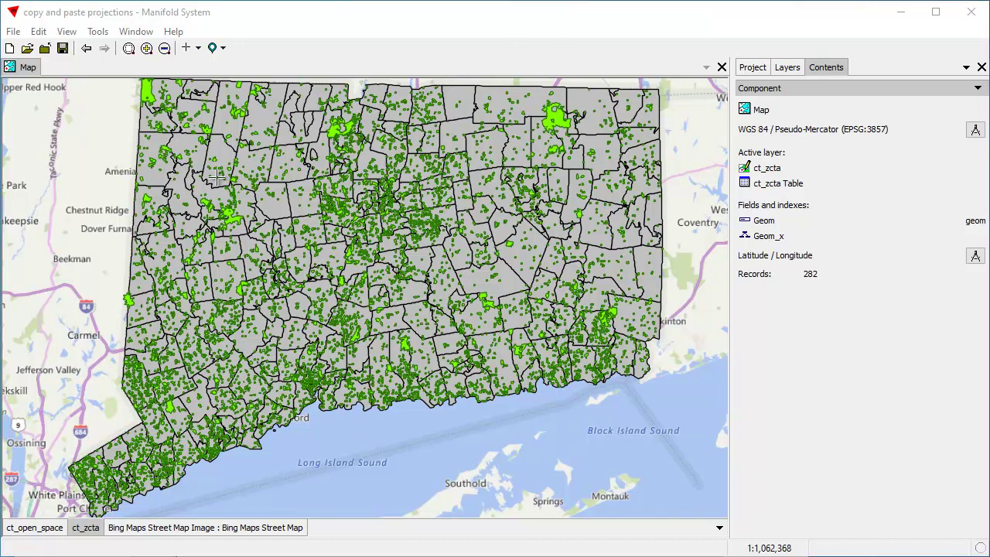
Step: Cycle the side pane through the Layers and Project lists, then back to Contents
click(787, 67)
click(752, 68)
click(787, 67)
click(835, 68)
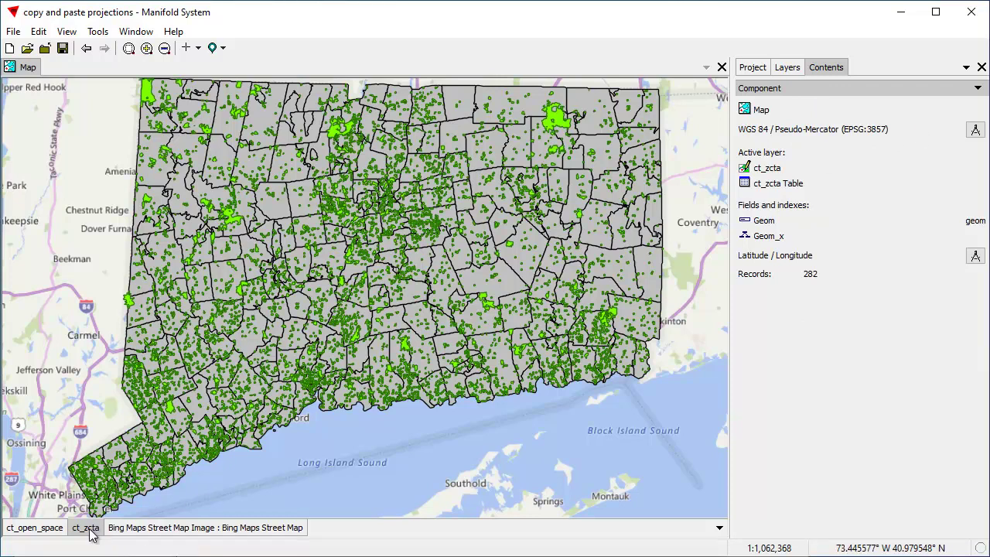
Step: Hide and reshow ct_open_space and make it active, showing its 7,769 State Plane records
shift+click(50, 533)
click(85, 533)
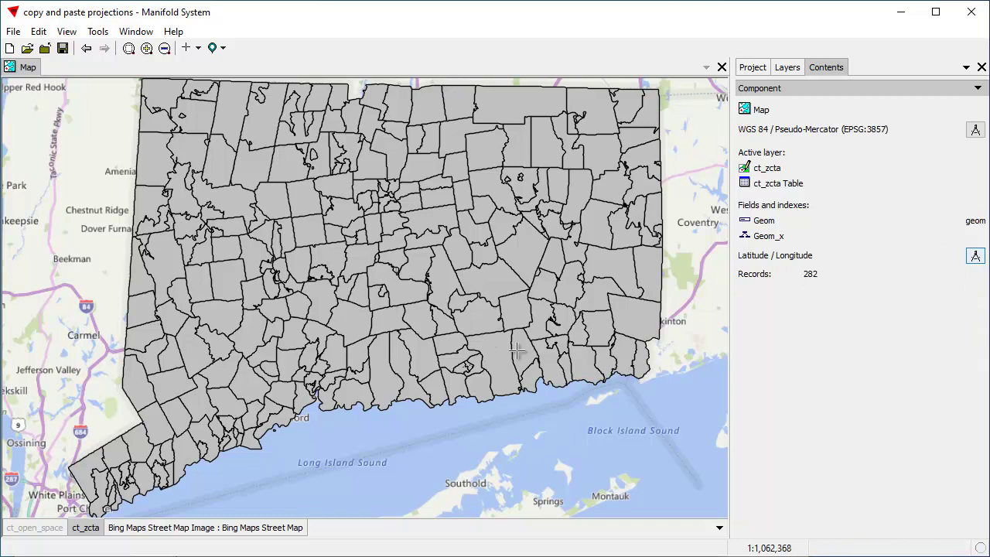
click(39, 532)
shift+click(37, 533)
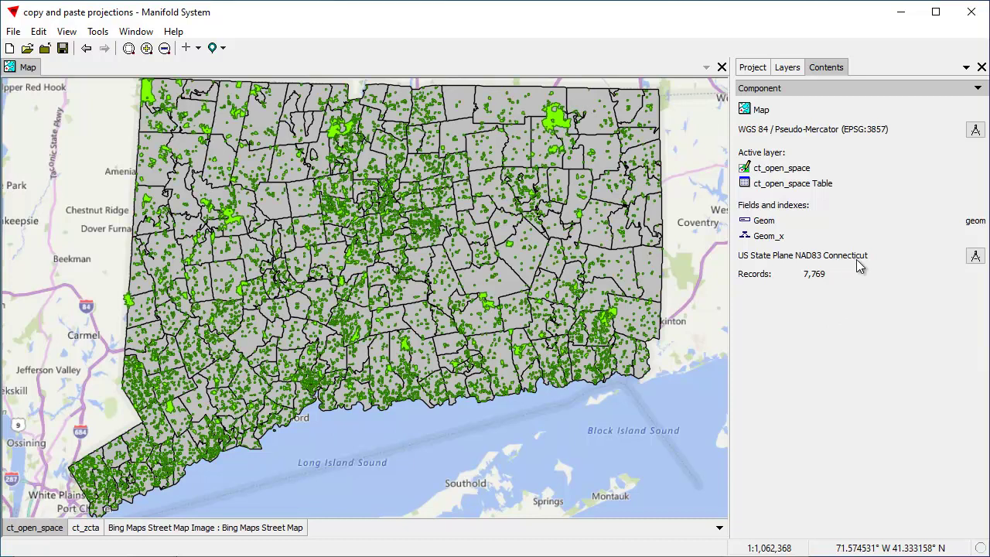
Step: View the Bing Maps Street Map's Pseudo-Mercator details, then ct_zcta's Latitude / Longitude and 282 records
click(284, 527)
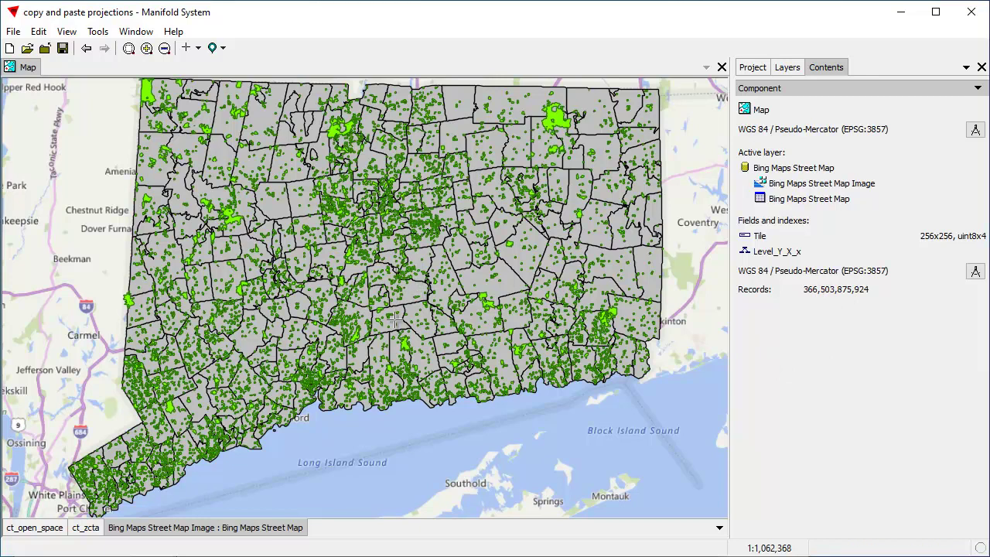
click(86, 528)
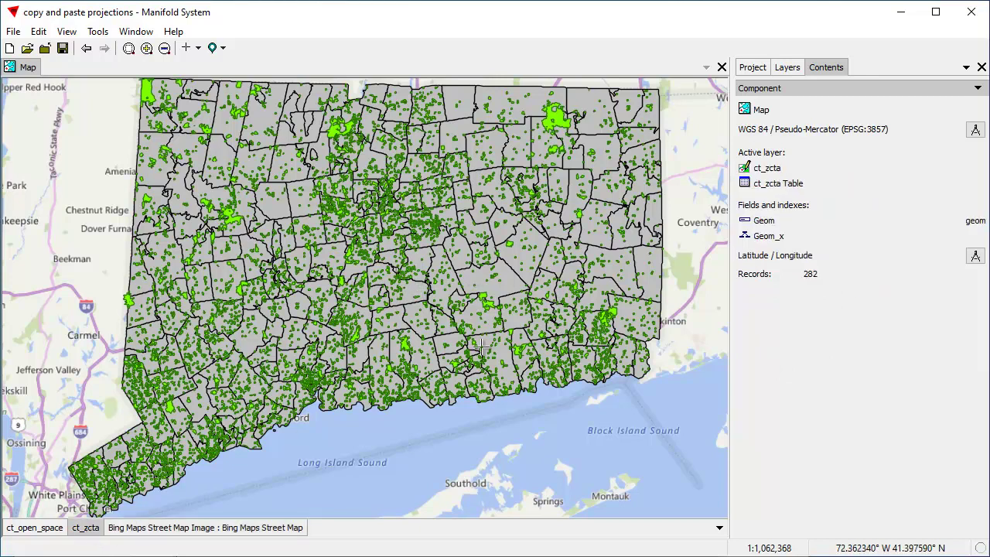
scroll(423, 327, down, 2)
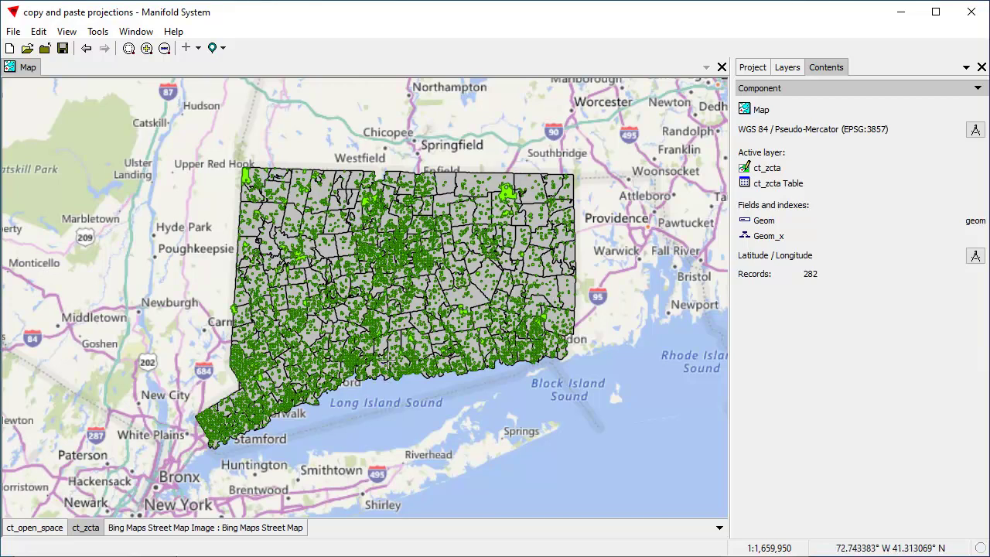
scroll(387, 298, up, 1)
scroll(409, 344, down, 1)
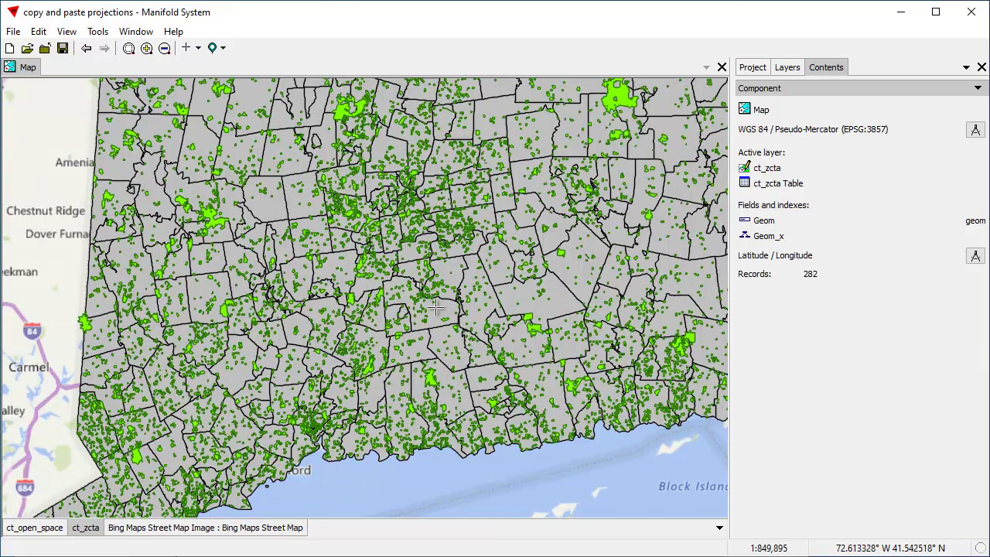
scroll(436, 308, down, 2)
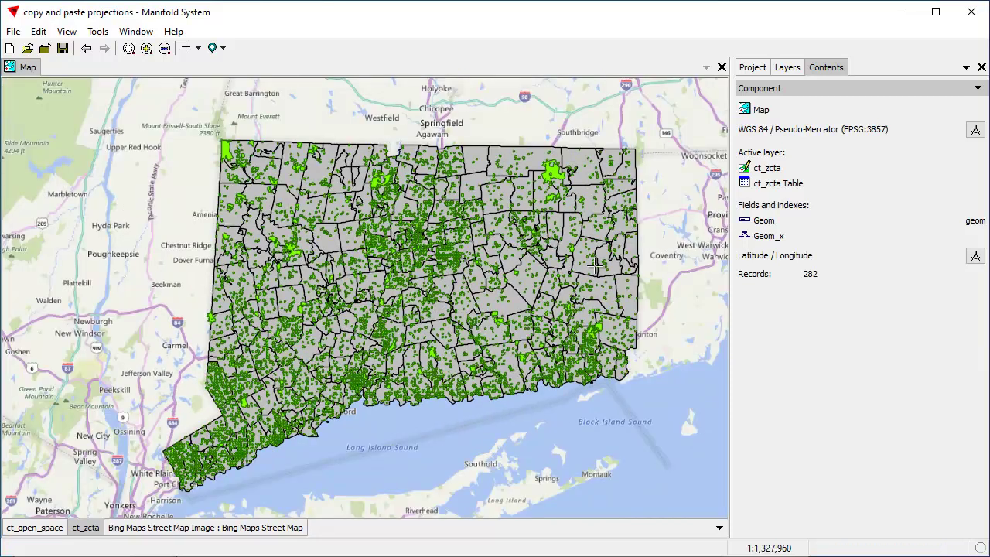
click(51, 530)
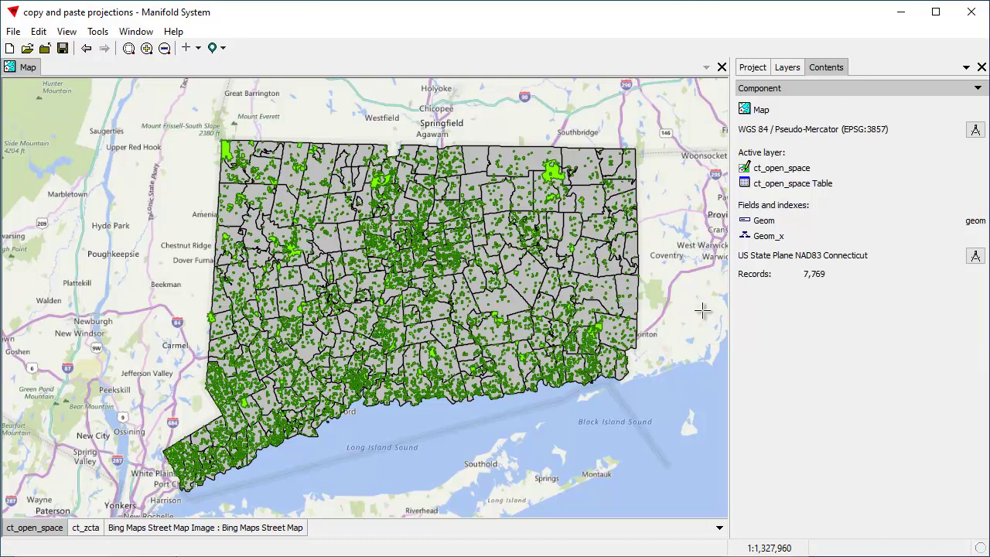
click(91, 528)
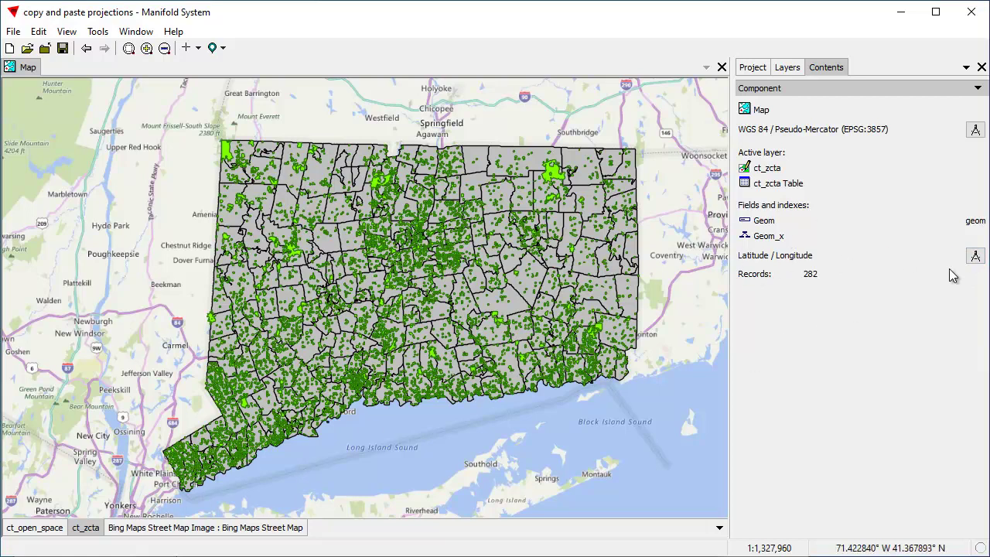
Step: Copy ct_zcta's Latitude / Longitude system, paste it as the map's system, and zoom to the zip areas
click(976, 256)
click(832, 318)
click(975, 129)
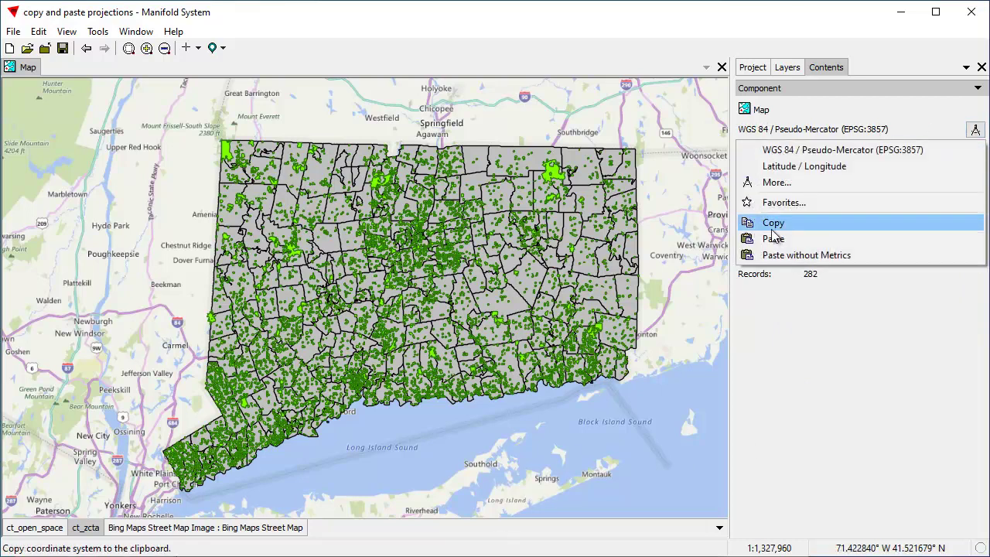
click(774, 239)
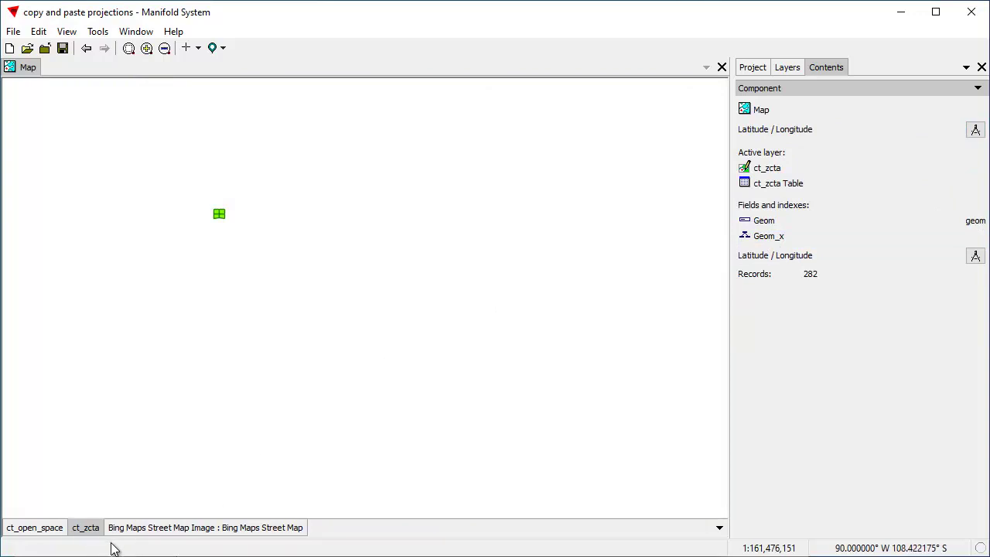
double_click(87, 528)
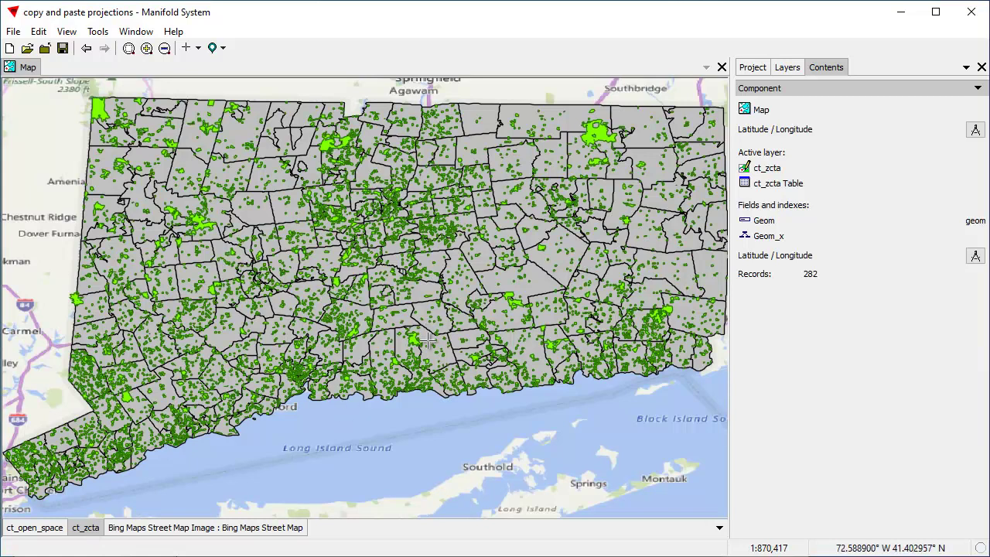
Step: Pan and zoom the Latitude / Longitude map to bring the Connecticut shoreline and zip areas into view
scroll(429, 341, down, 2)
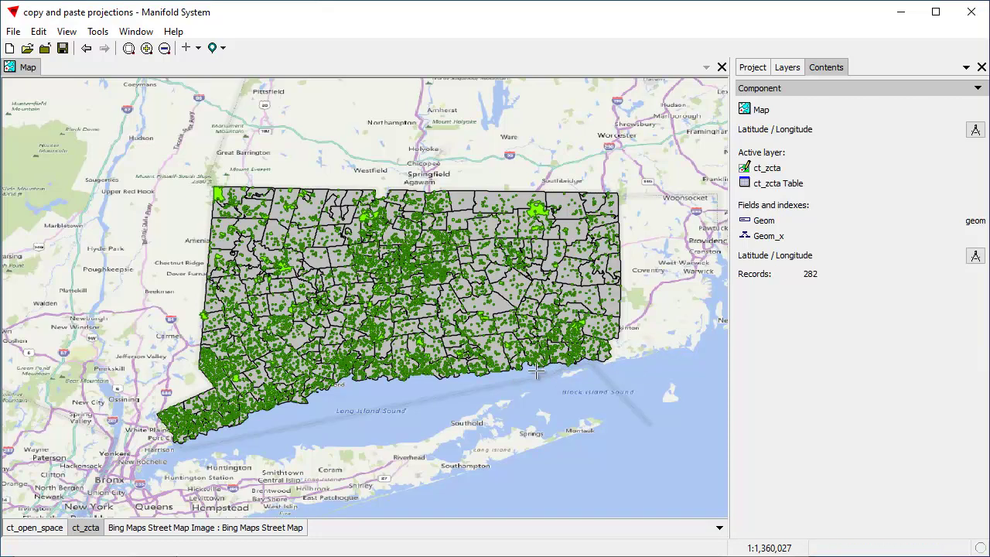
drag(238, 486, 282, 374)
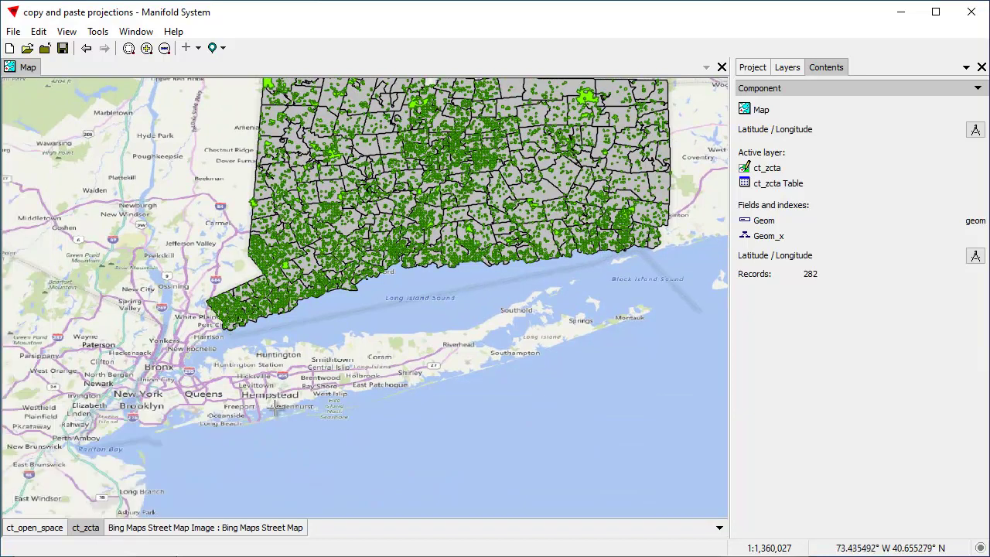
scroll(276, 410, up, 2)
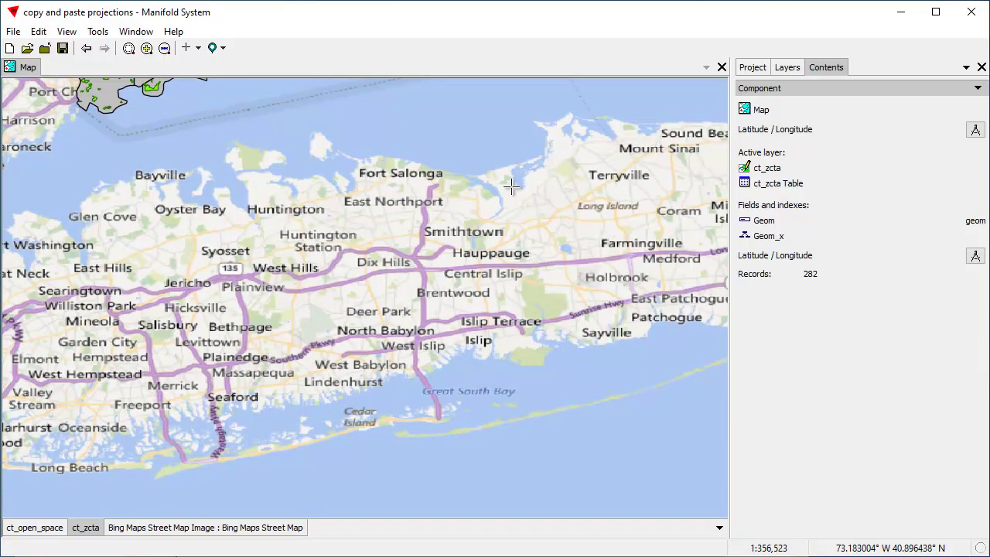
drag(503, 189, 404, 327)
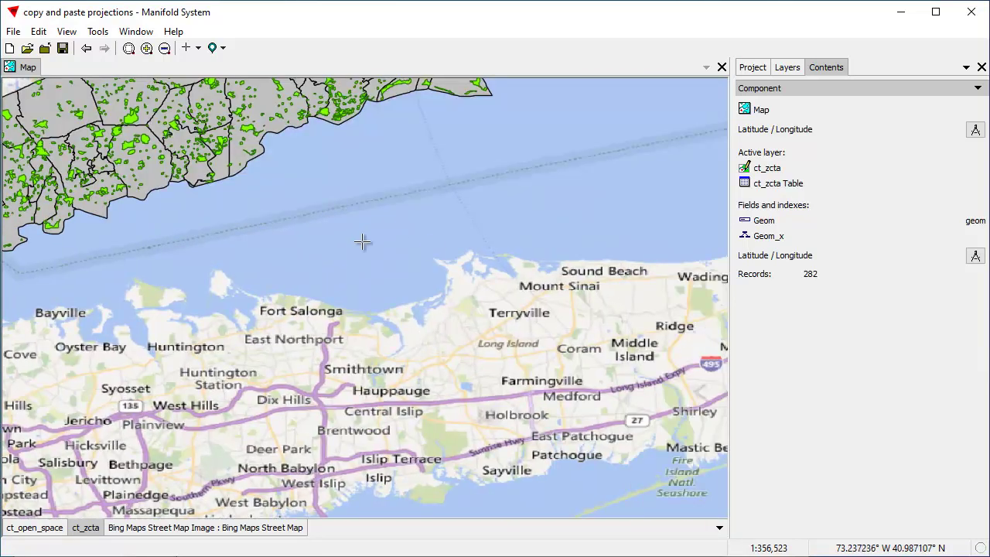
drag(365, 244, 419, 331)
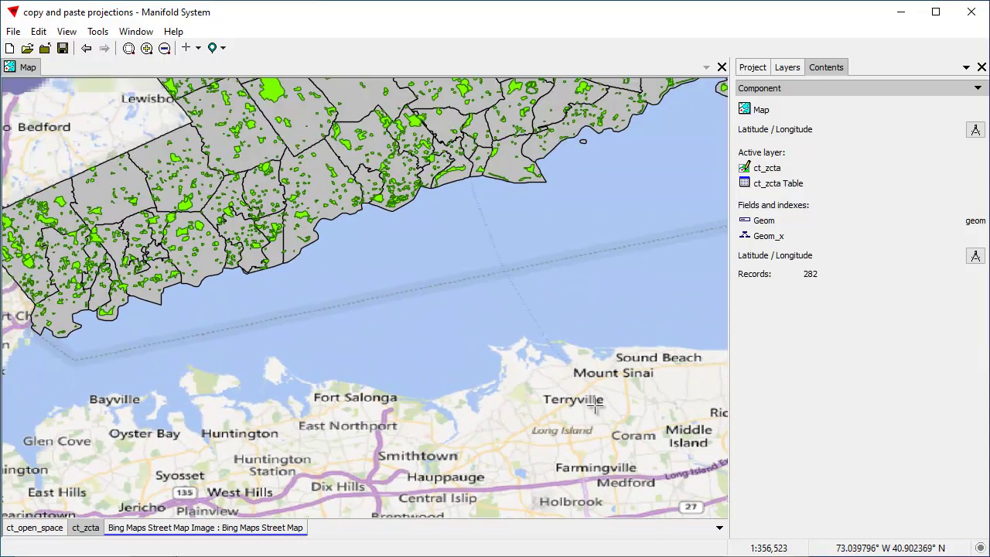
drag(427, 259, 579, 379)
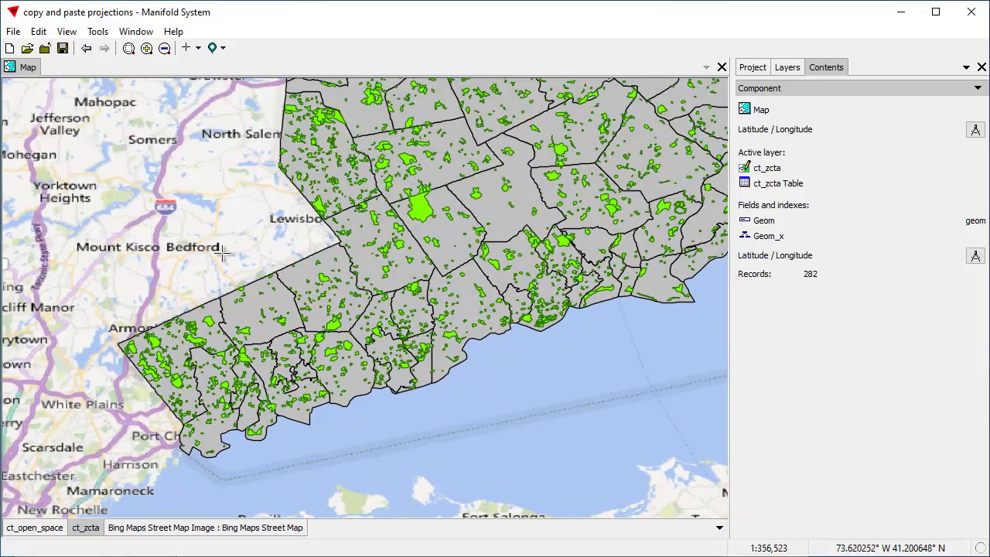
Step: Show ct_open_space's 7,769 State Plane areas and recentre Connecticut in a zoomed-out view
click(39, 527)
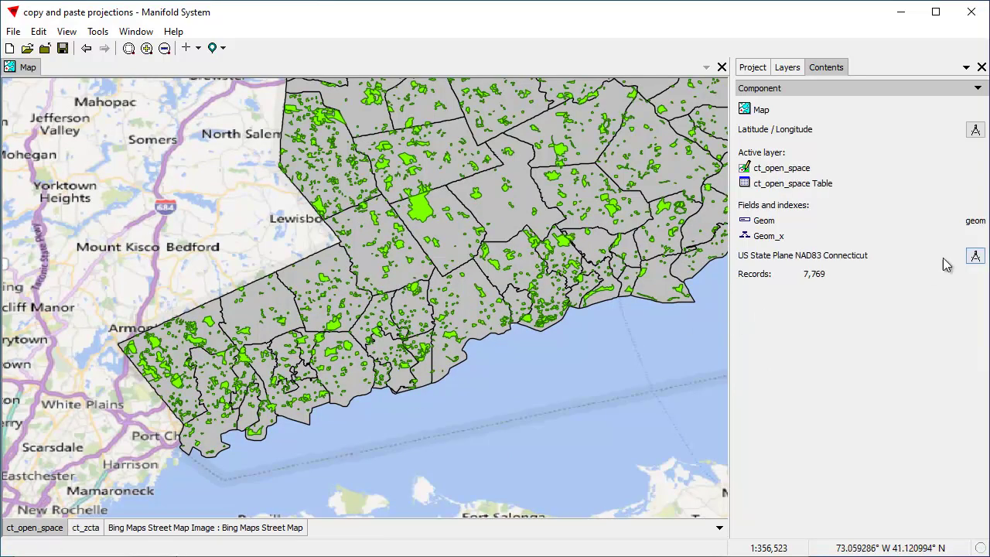
drag(602, 303, 481, 373)
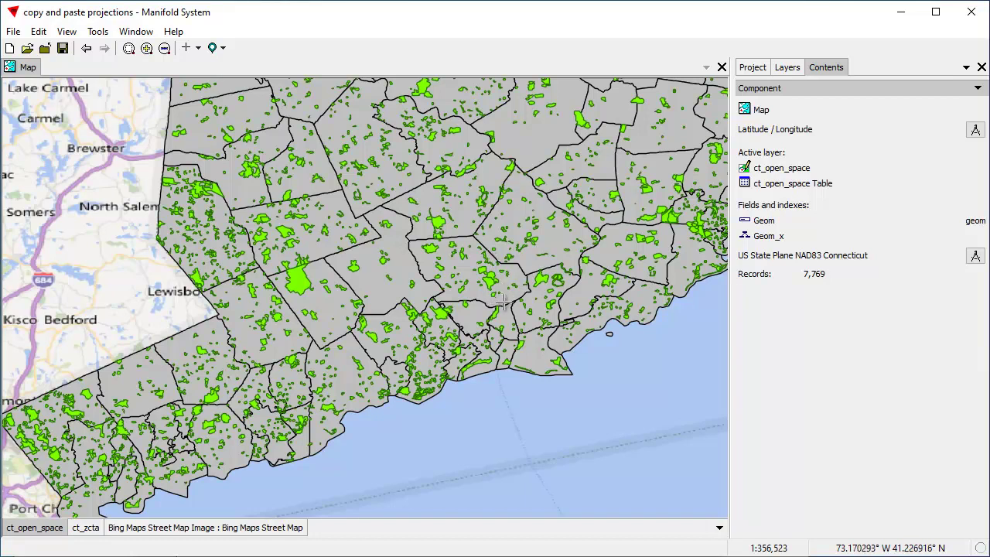
scroll(512, 282, down, 1)
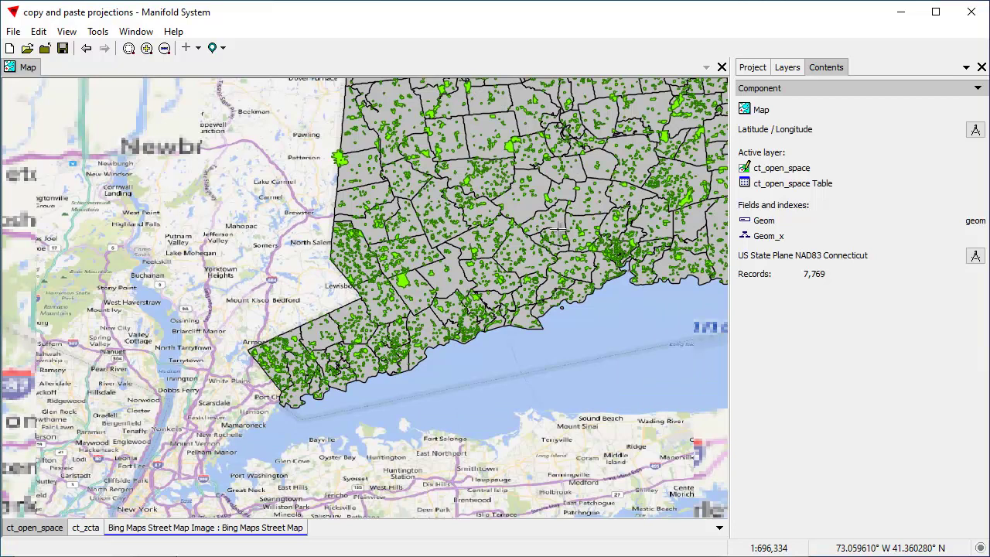
drag(537, 259, 489, 309)
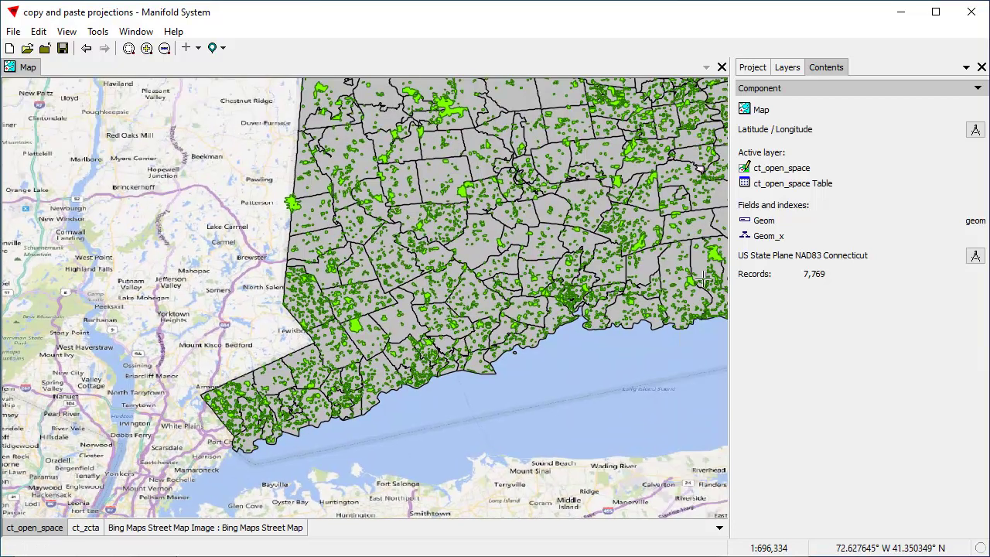
drag(604, 263, 554, 287)
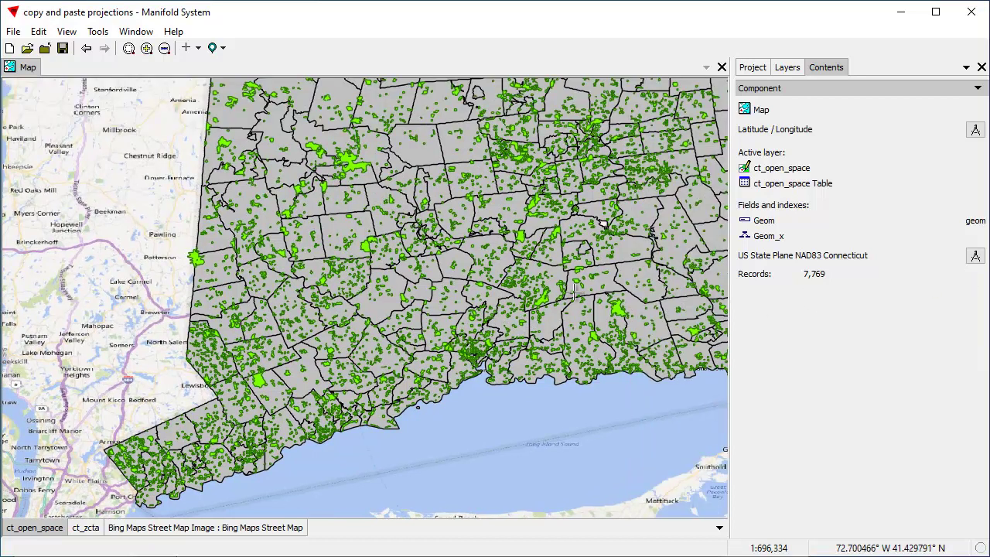
scroll(572, 286, down, 1)
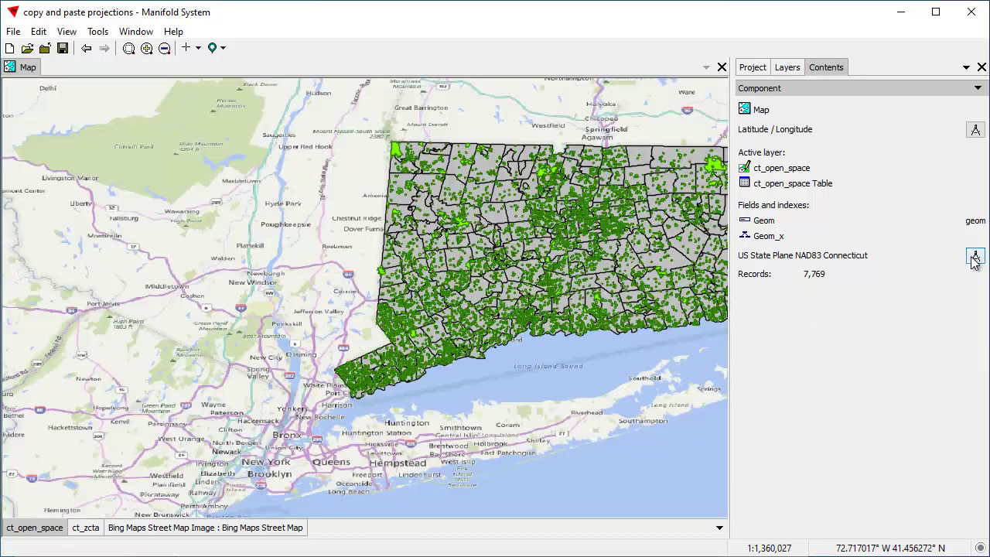
Step: Copy ct_open_space's US State Plane NAD83 Connecticut system and open the map's coordinate-system menu
click(974, 256)
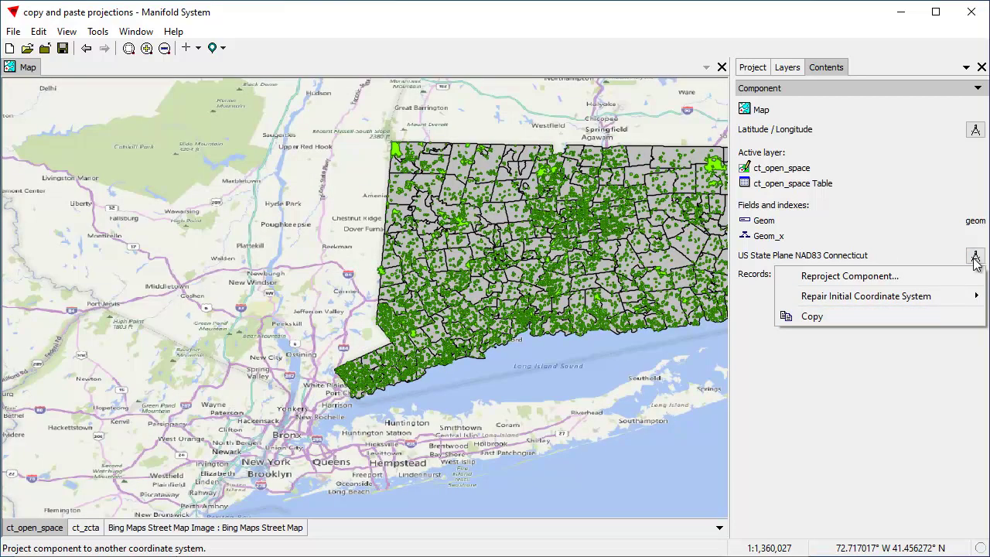
click(831, 317)
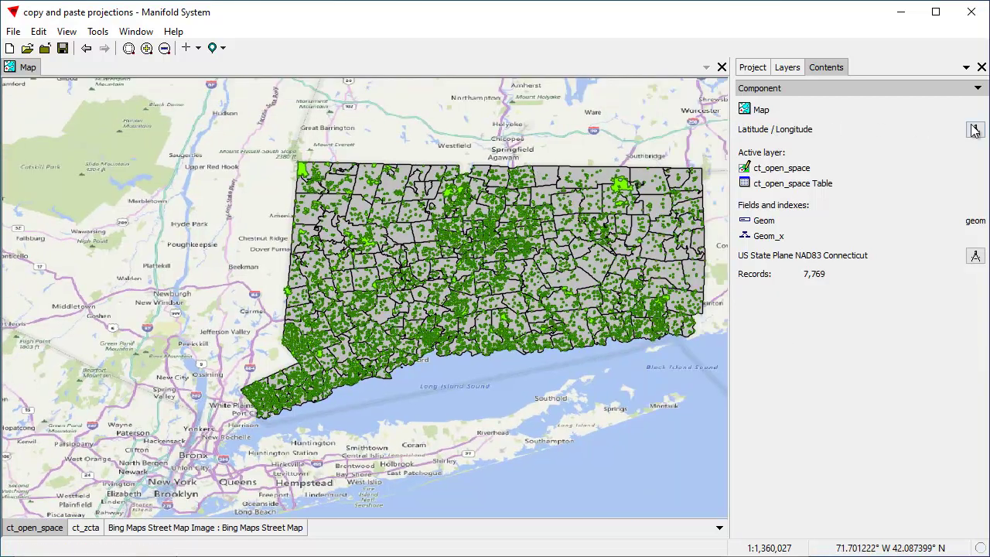
click(974, 130)
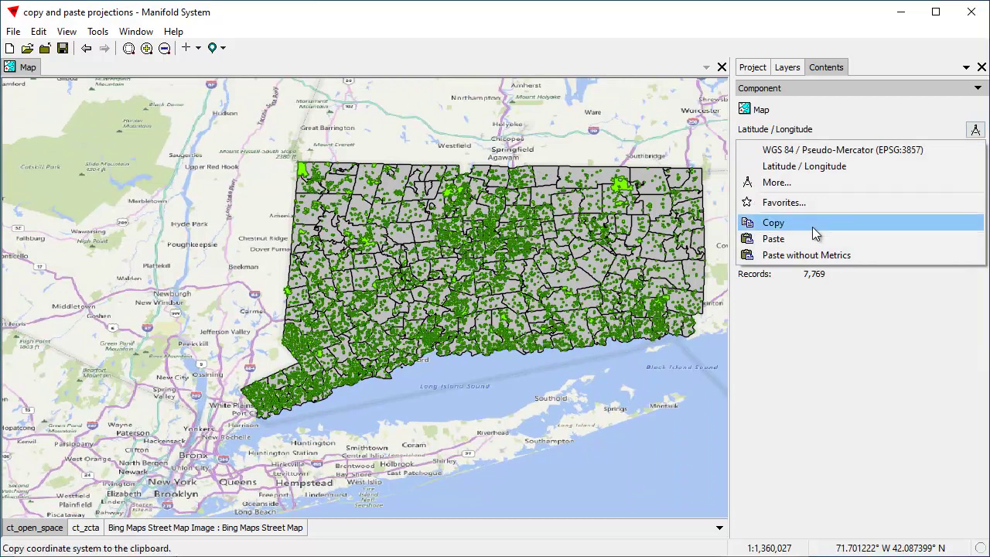
Step: Paste US State Plane NAD83 Connecticut as the map's system, which redraws a distorted Antarctica
click(799, 242)
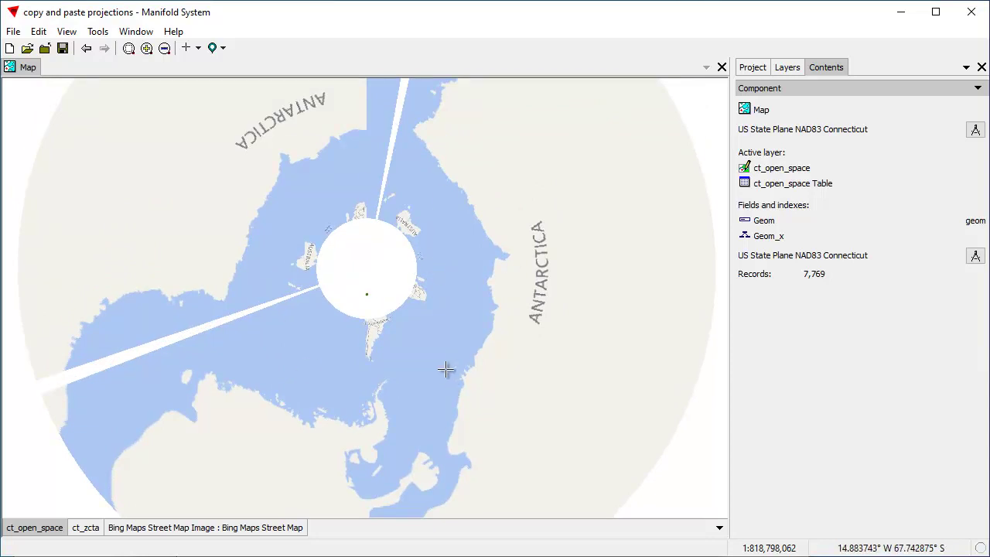
scroll(446, 369, down, 1)
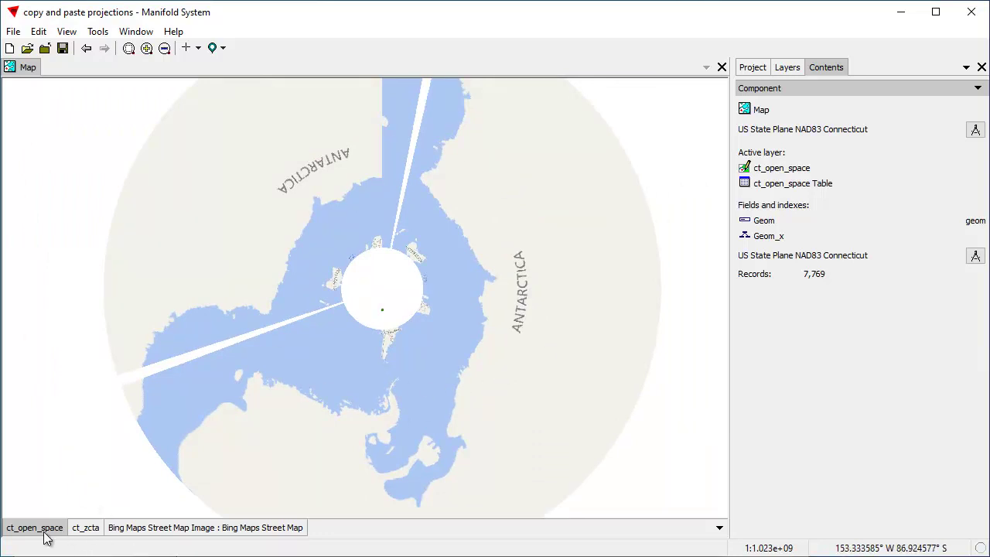
Step: Zoom to the open-space and zip layers, recentre Connecticut in State Plane, then select the Bing street layer
double_click(20, 531)
double_click(85, 527)
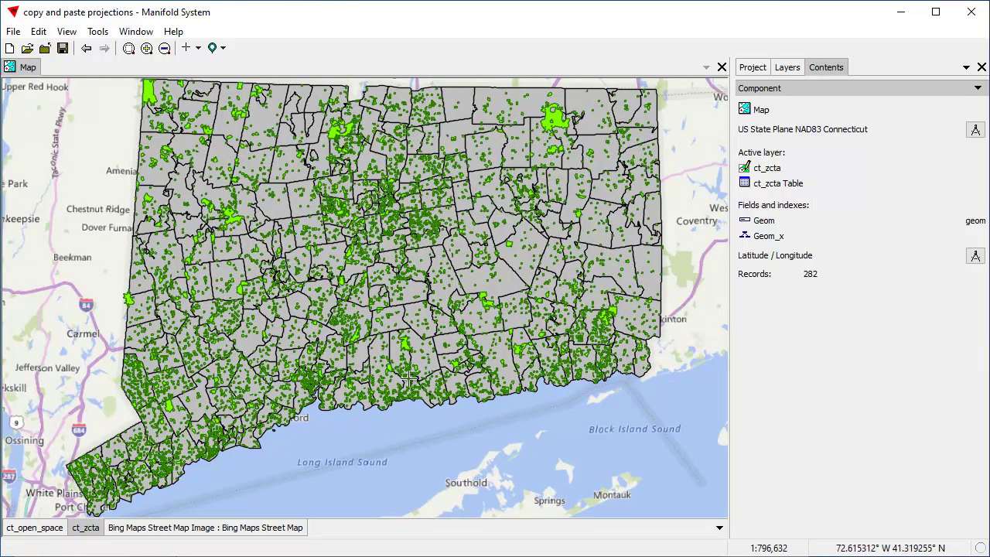
scroll(405, 377, down, 1)
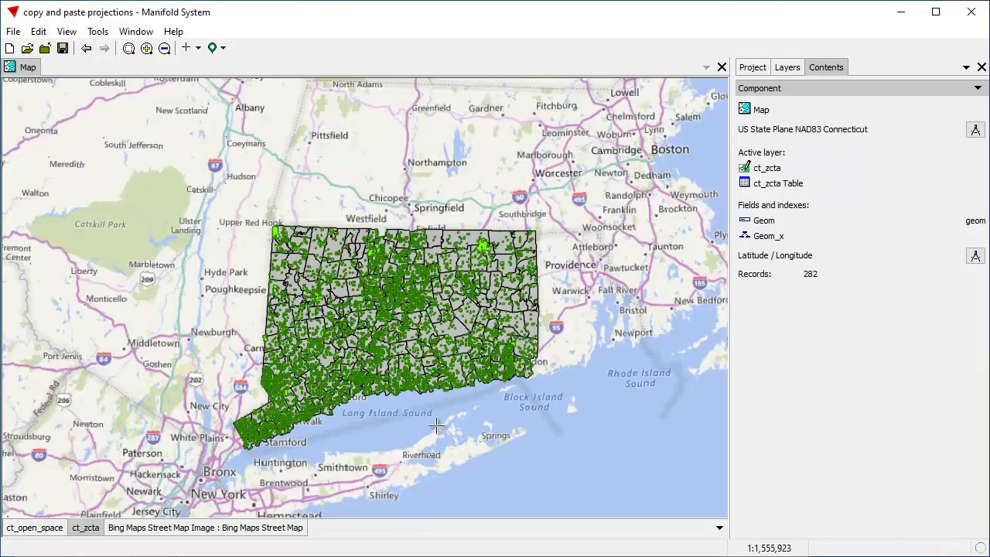
drag(427, 390, 405, 359)
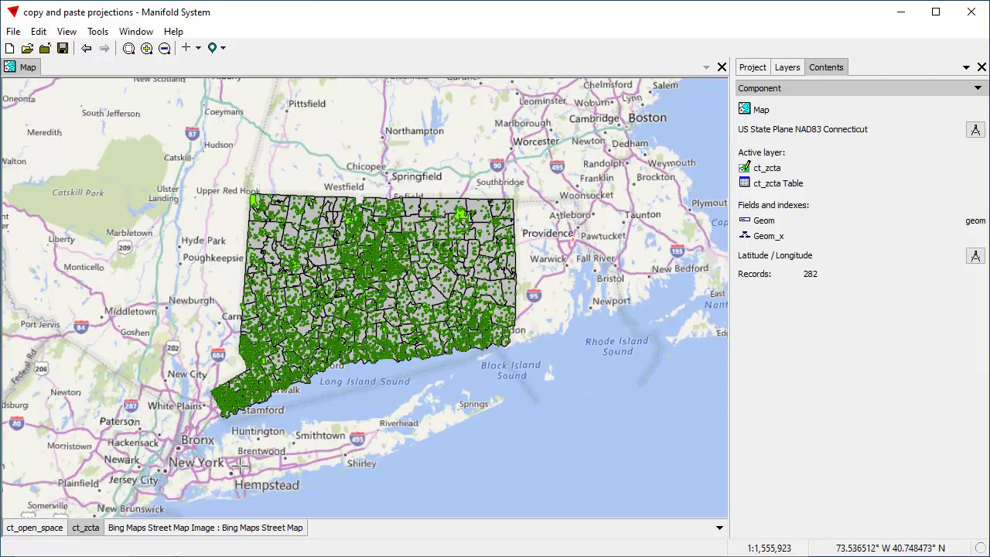
scroll(187, 462, up, 2)
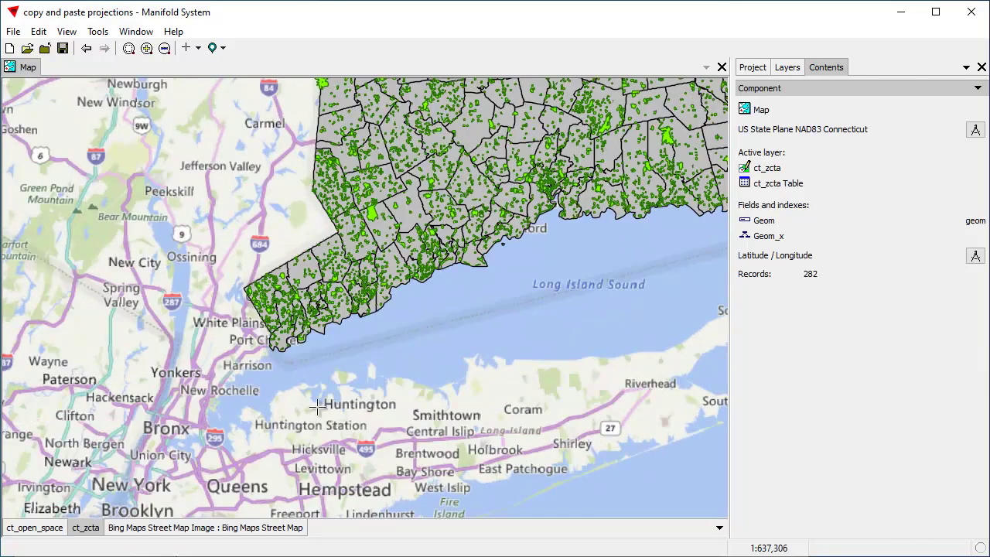
drag(561, 325, 464, 346)
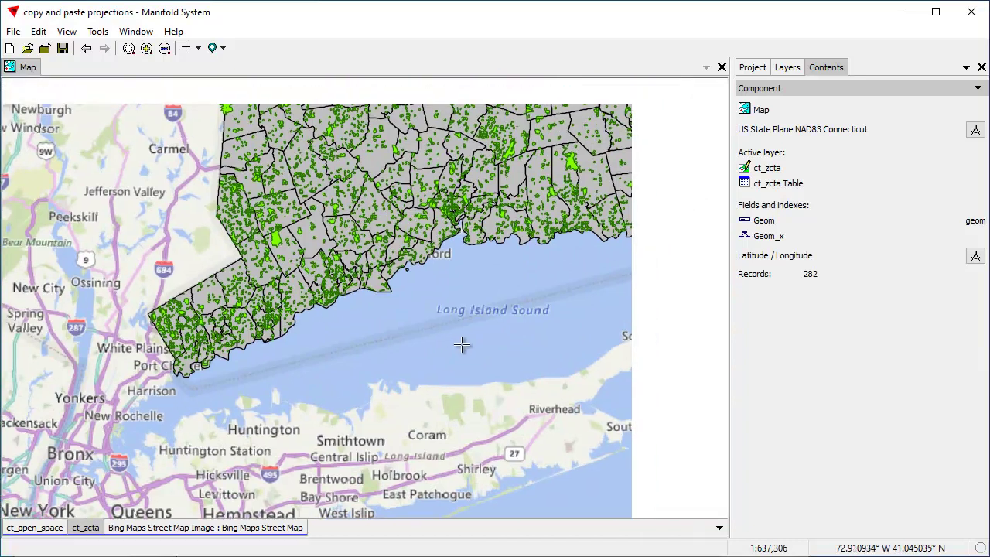
scroll(484, 308, down, 2)
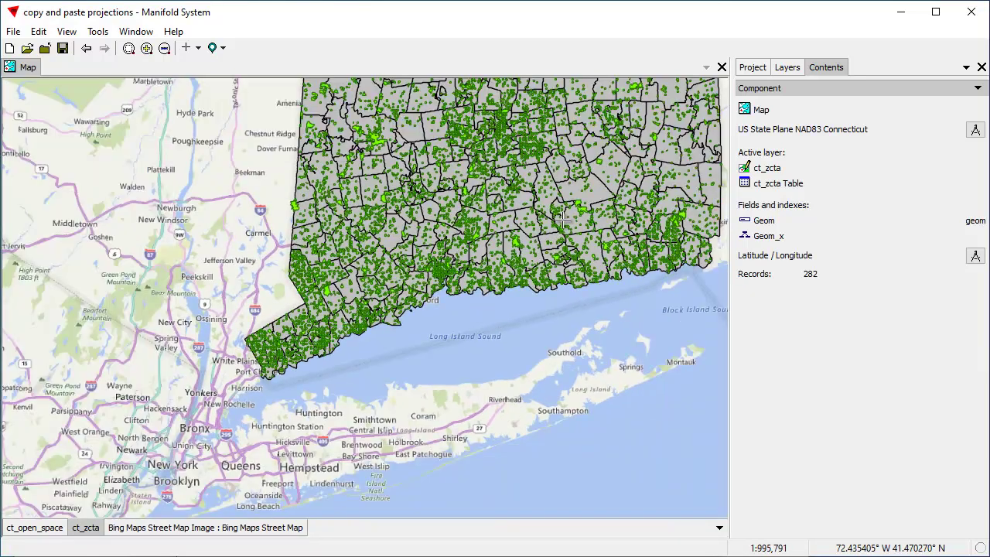
drag(563, 220, 410, 294)
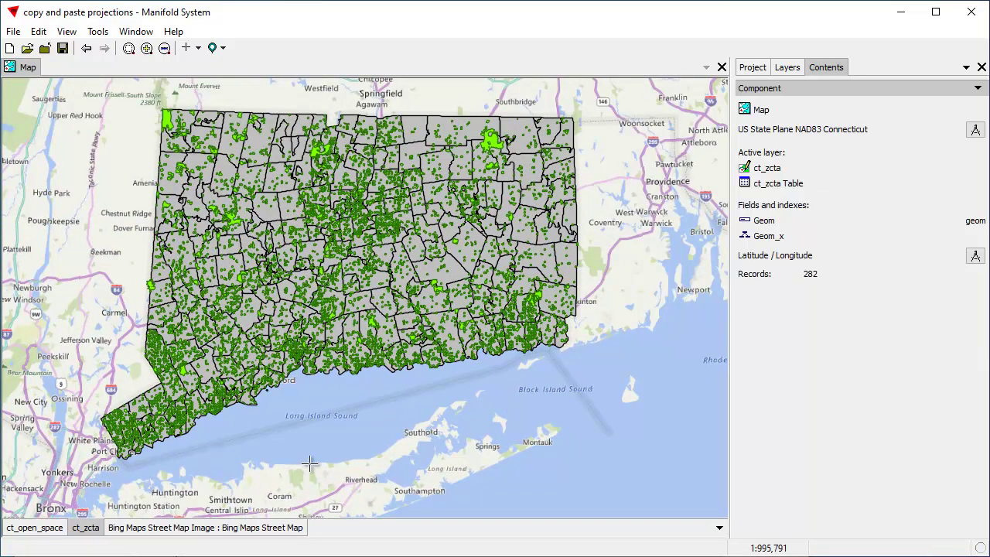
click(221, 528)
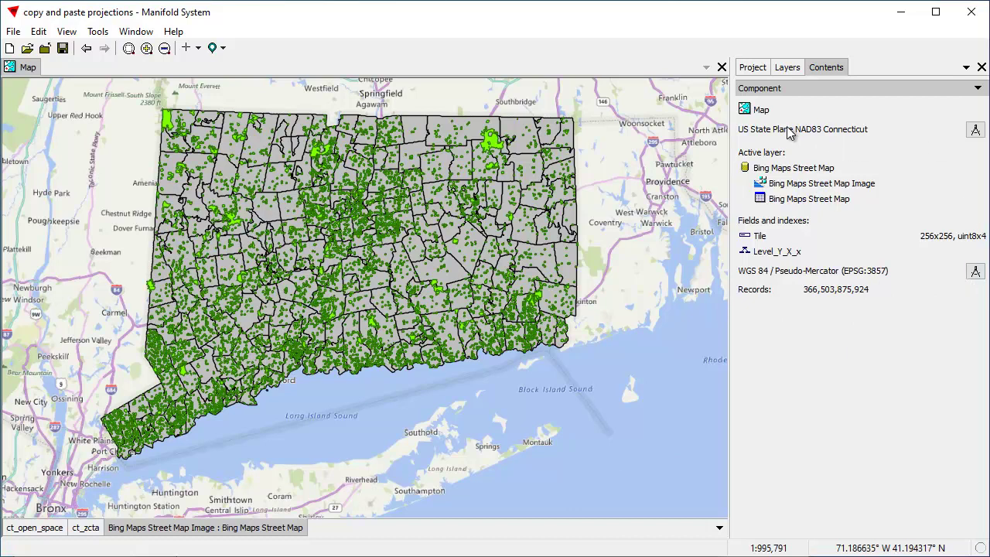
Step: Copy the Bing layer's WGS 84 / Pseudo-Mercator (EPSG:3857) system onto the map and zoom to ct_zcta
click(975, 272)
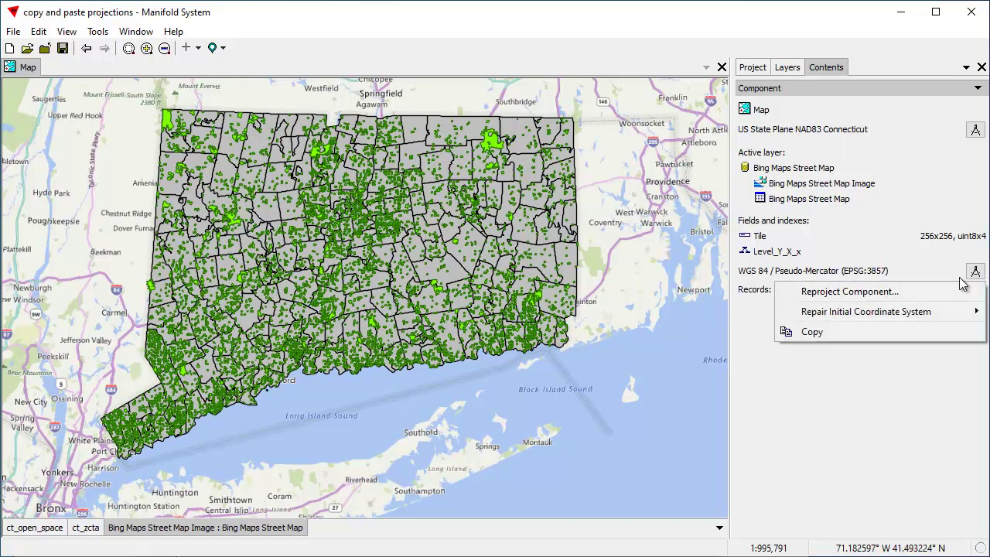
click(820, 333)
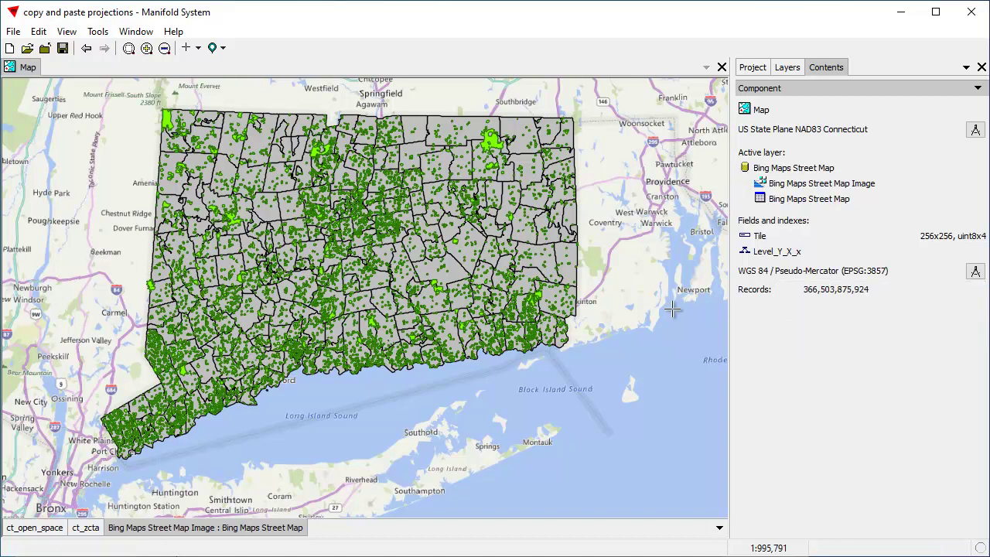
click(975, 130)
click(799, 243)
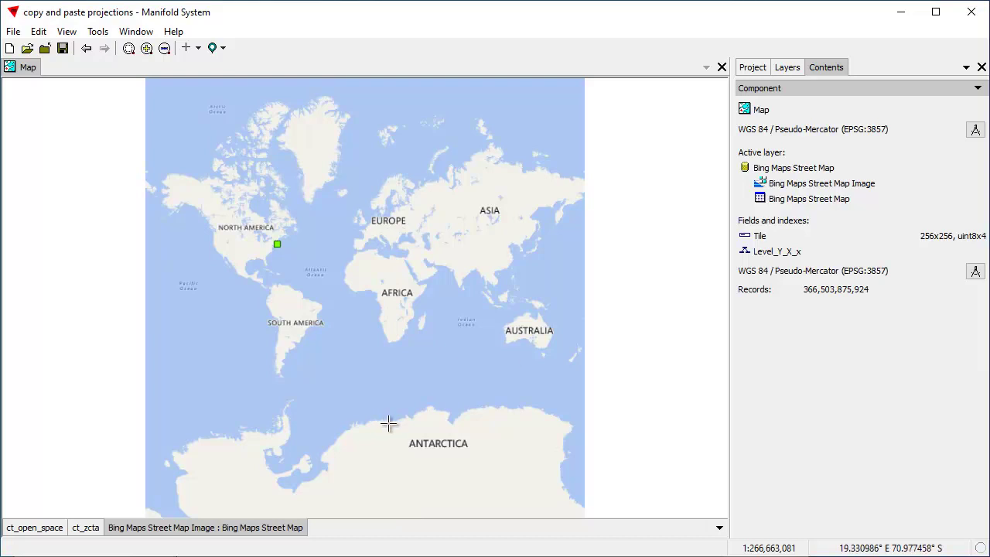
double_click(81, 530)
Step: Copy ct_open_space's State Plane Connecticut system, then select ct_zcta and open its coordinate-system options
scroll(431, 285, down, 1)
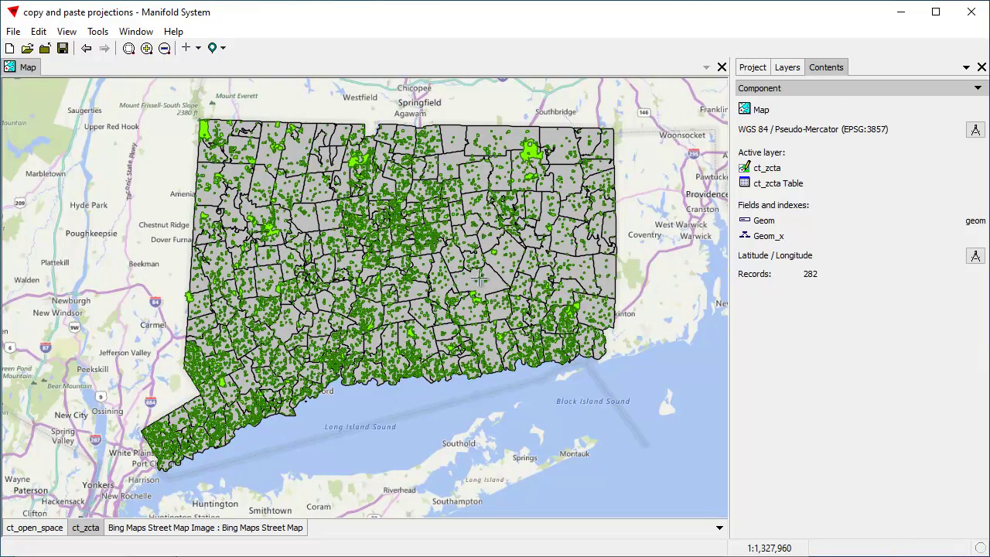
click(46, 528)
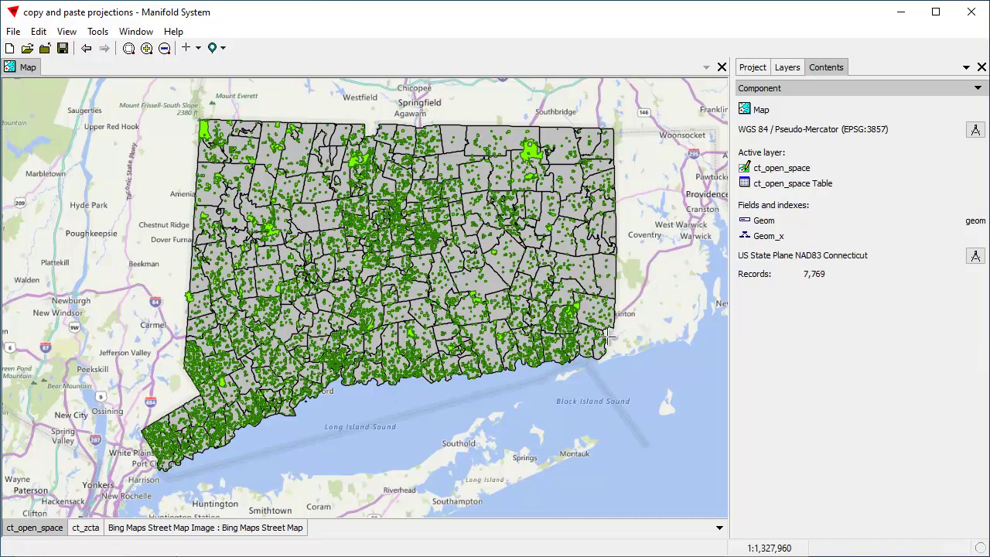
click(97, 532)
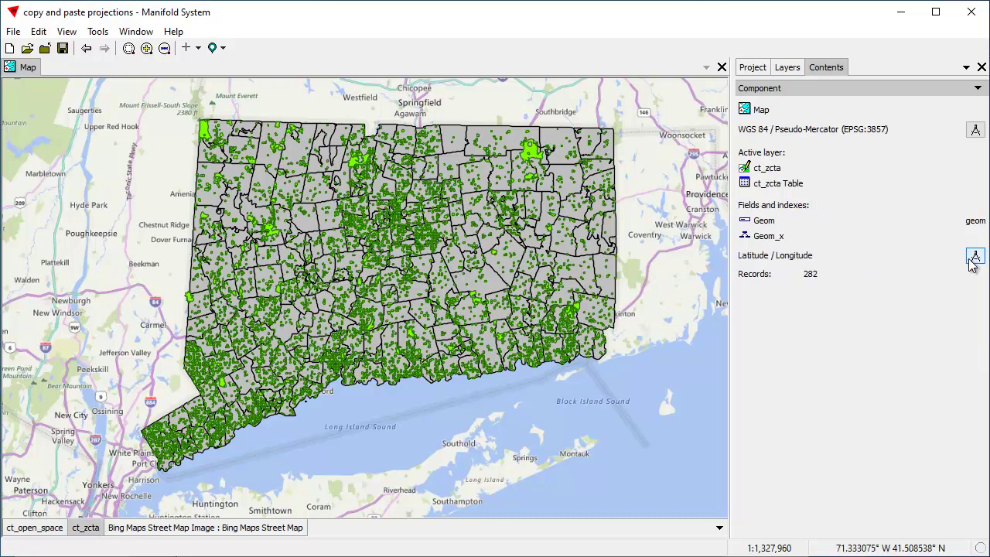
click(53, 530)
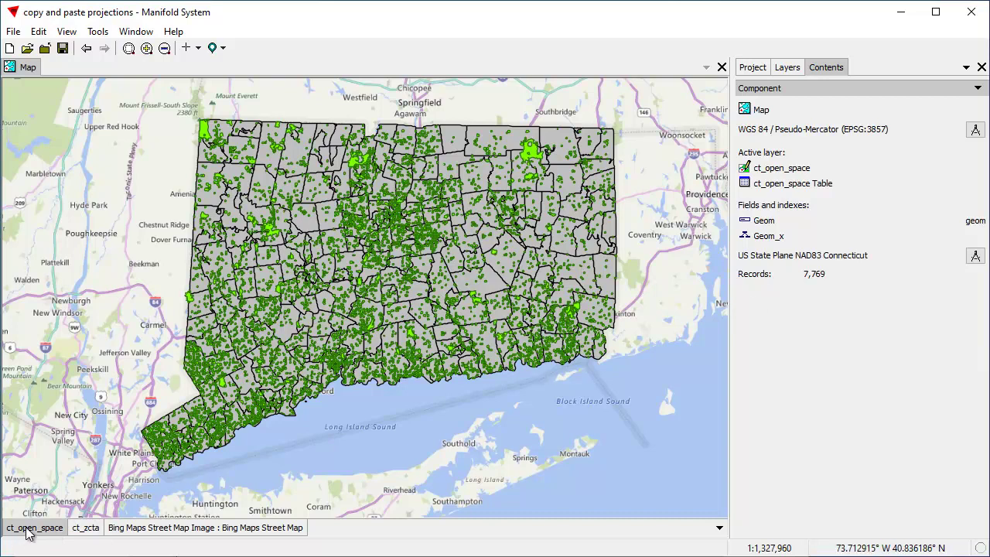
click(974, 256)
click(851, 322)
click(86, 528)
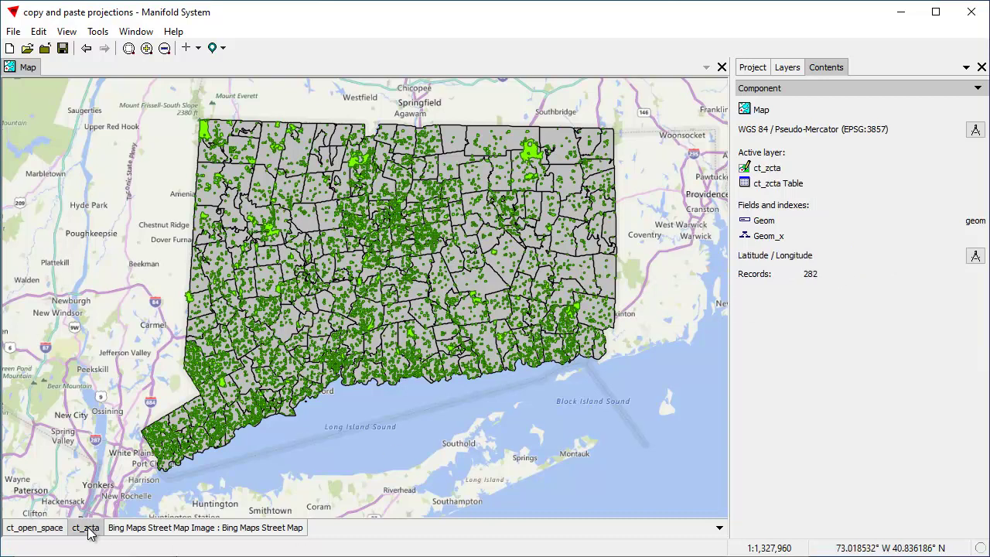
click(975, 256)
Step: Reproject ct_zcta to the pasted US State Plane NAD83 Connecticut system with Update Component, then check alignment
click(876, 278)
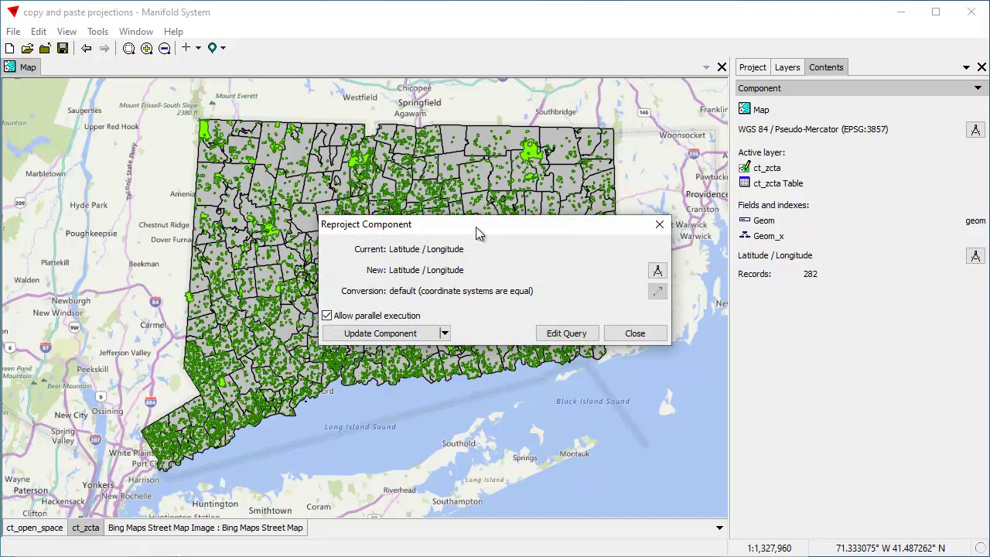
drag(476, 225, 428, 207)
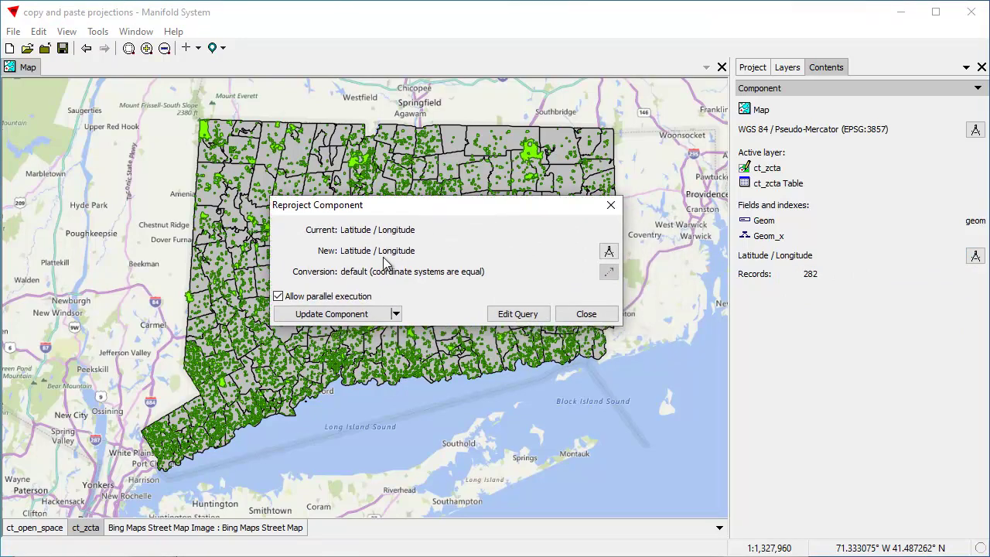
click(608, 251)
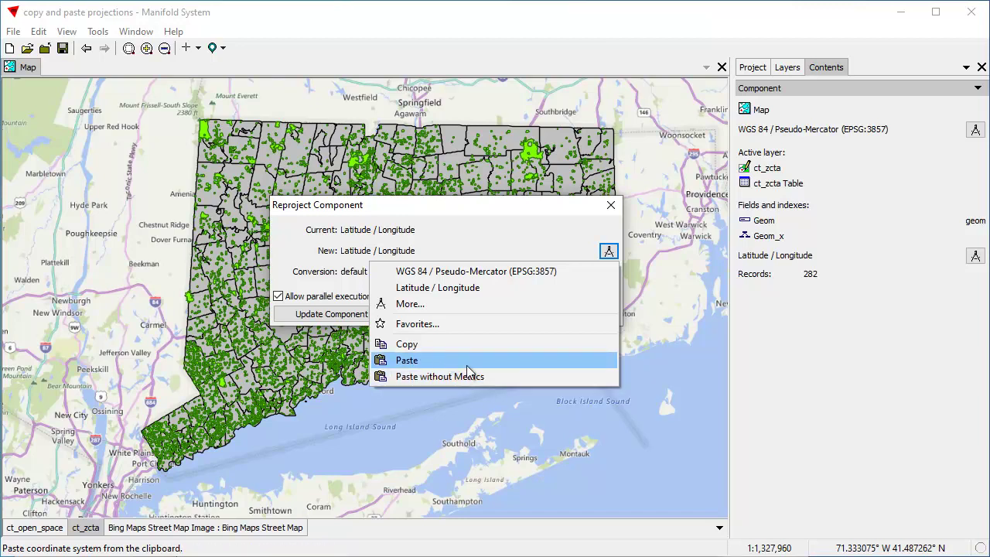
click(424, 366)
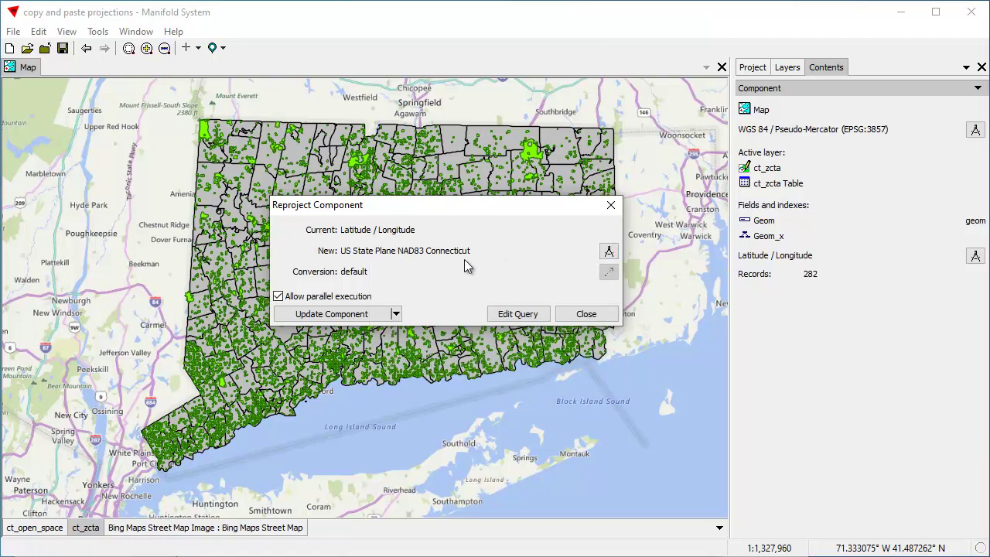
click(363, 315)
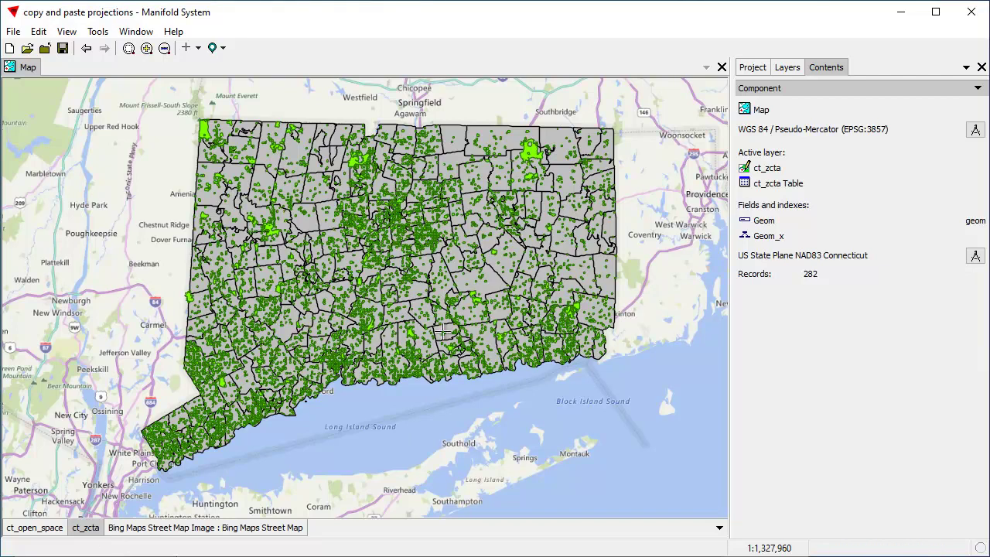
scroll(489, 261, down, 1)
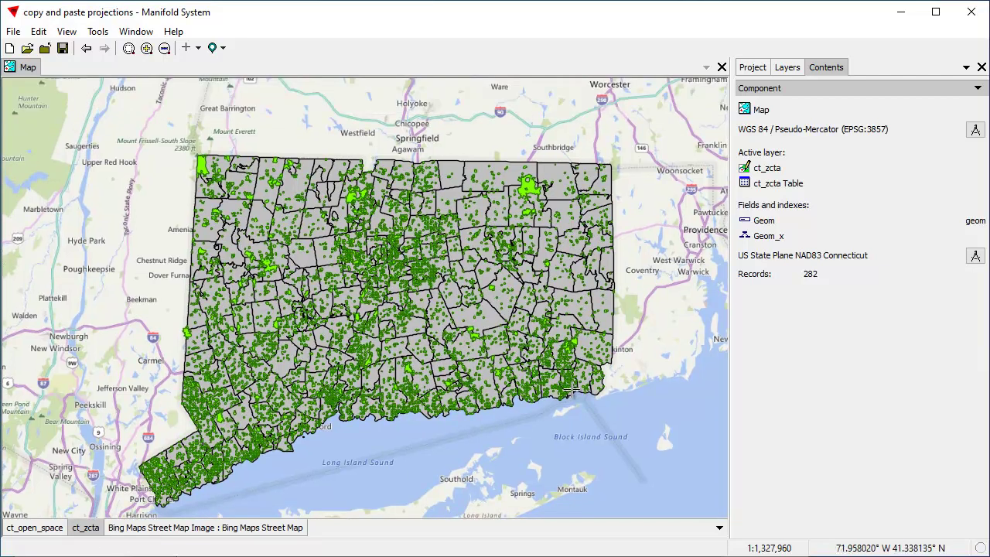
scroll(555, 354, up, 1)
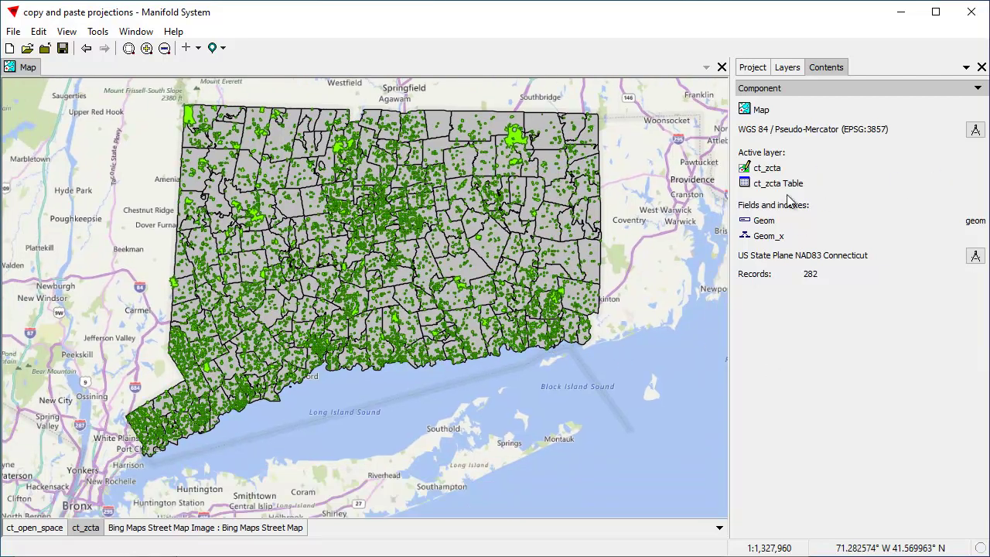
scroll(384, 256, down, 1)
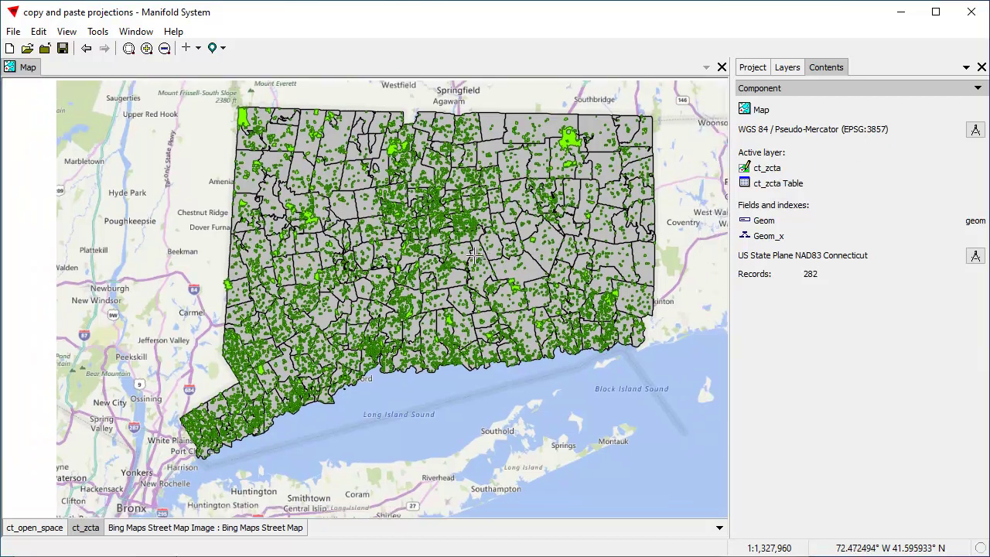
scroll(420, 282, up, 1)
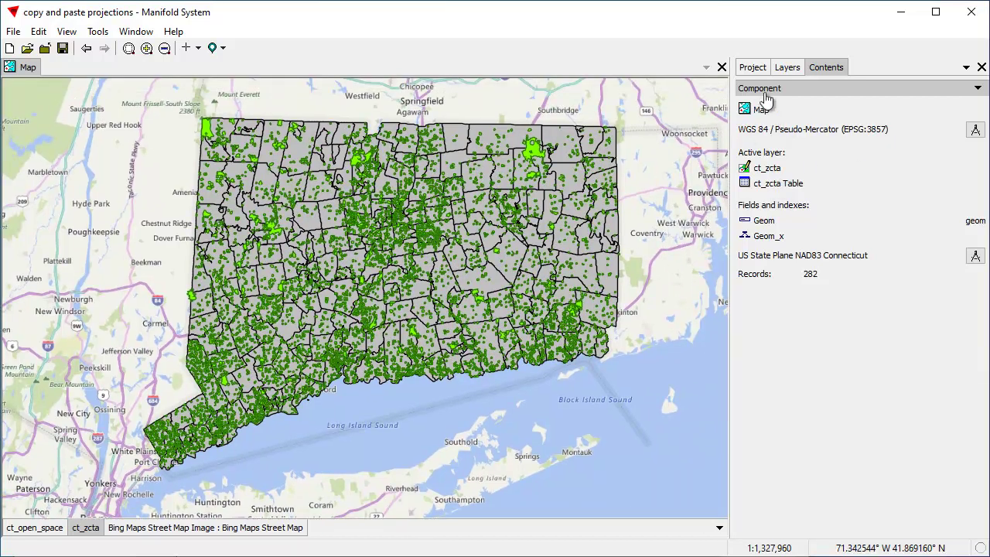
Step: Create a new Comments component from the Project pane
click(756, 69)
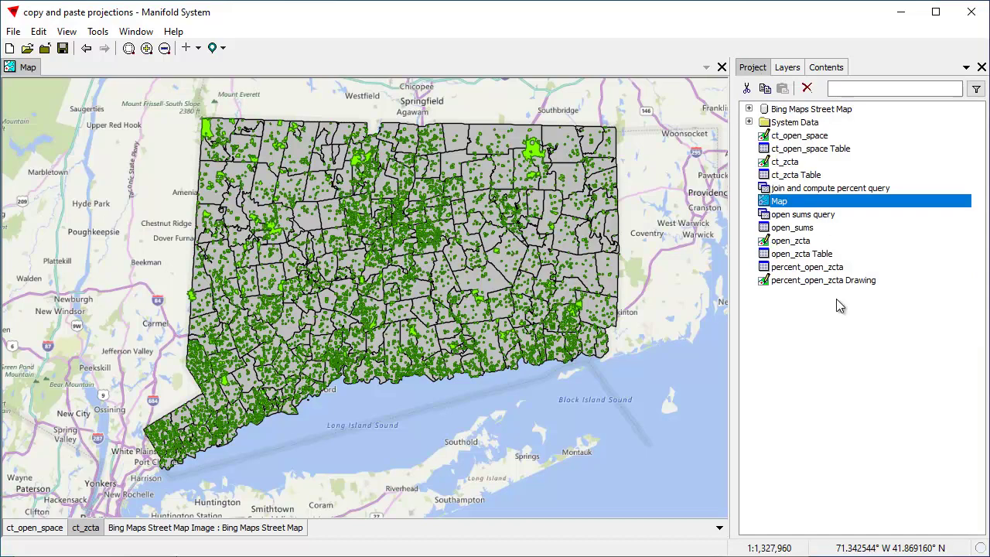
right_click(792, 332)
mouse_move(831, 378)
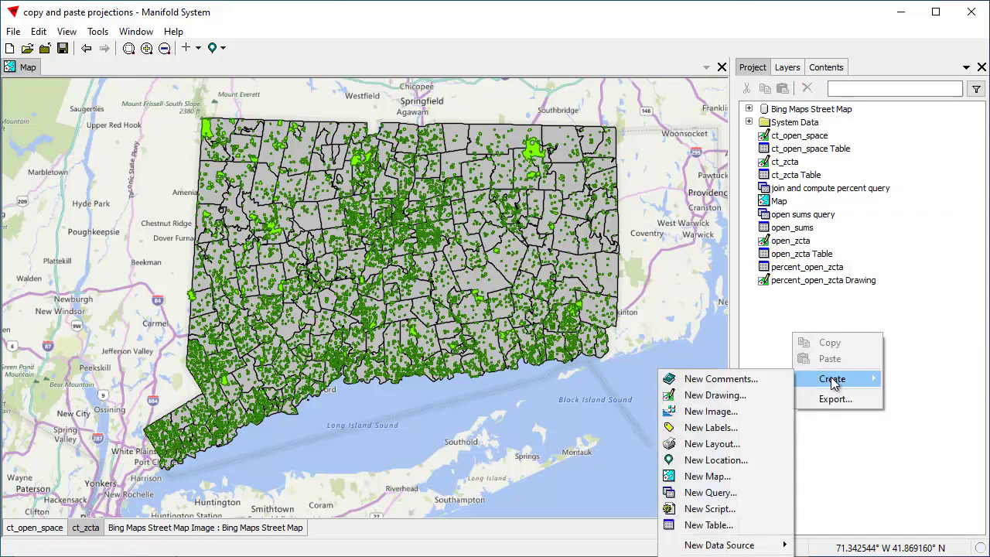
click(729, 378)
click(408, 301)
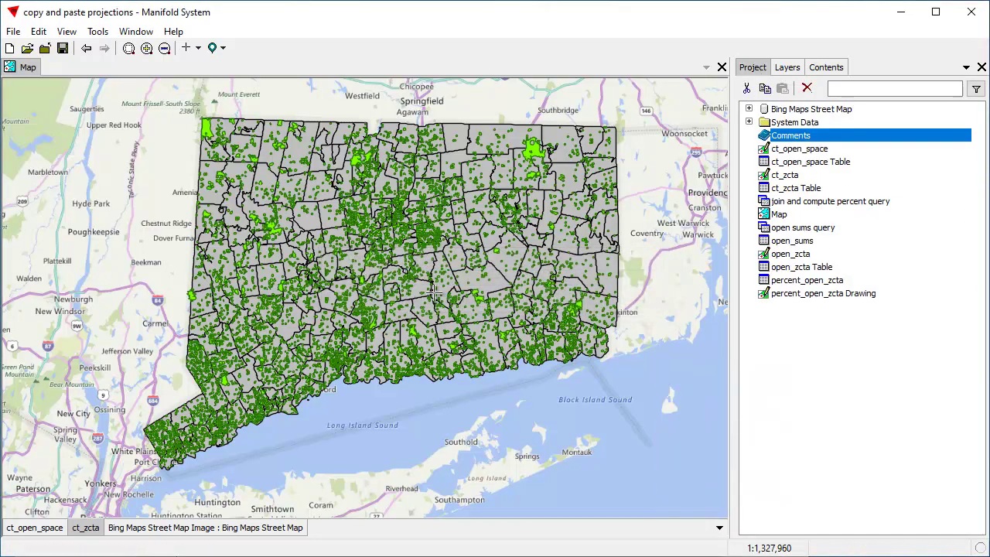
Step: Replace the Comments placeholder text with the pasted US State Plane NAD83 Connecticut projection JSON
double_click(806, 135)
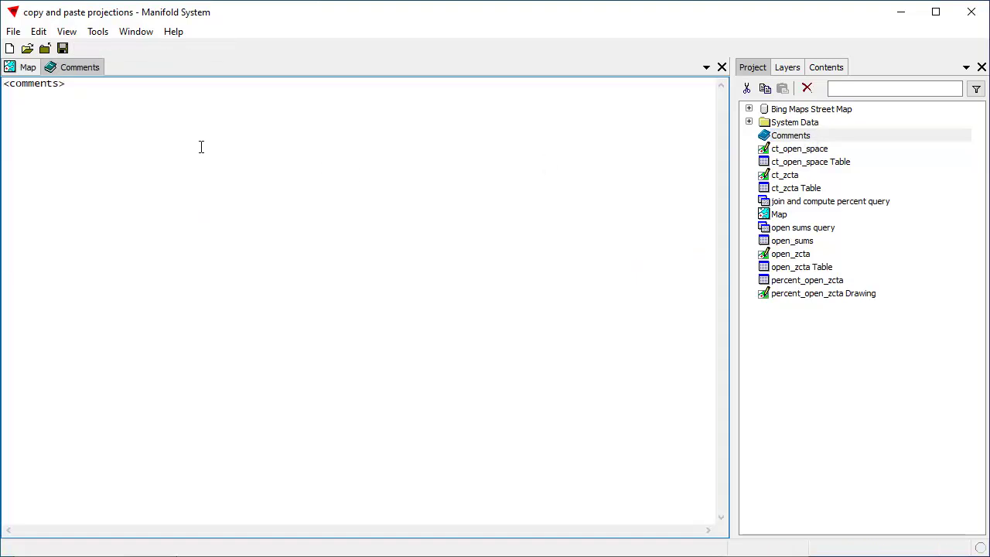
key(ctrl+a)
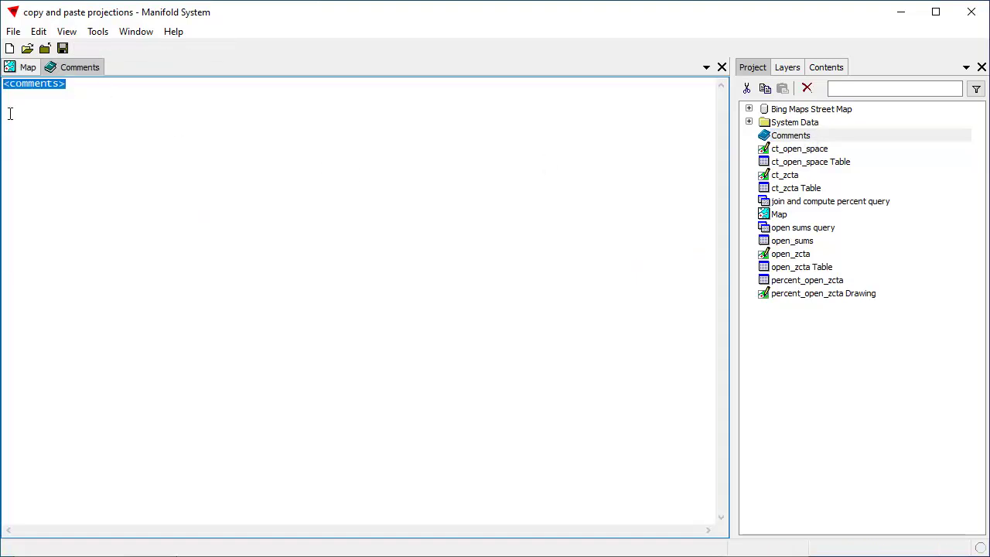
key(Delete)
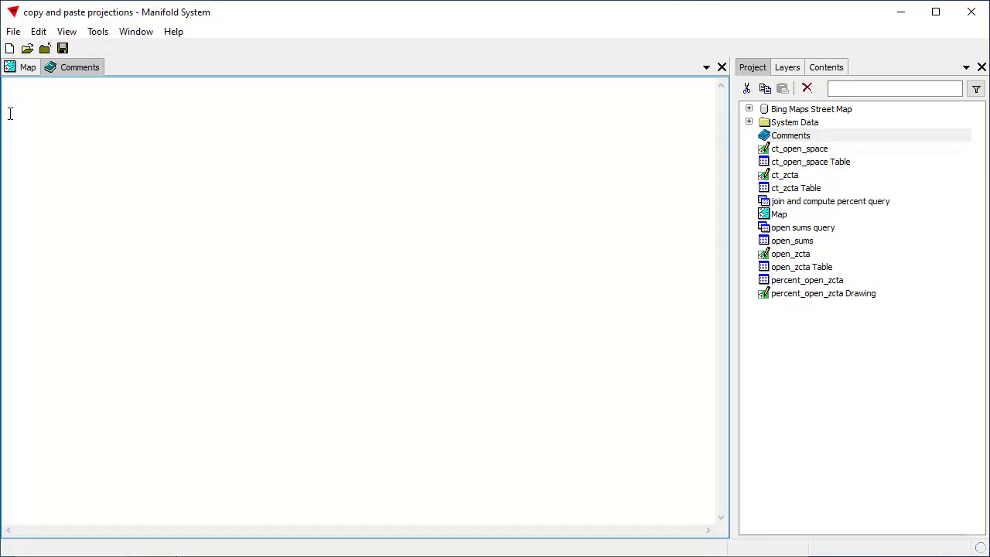
key(ctrl+v)
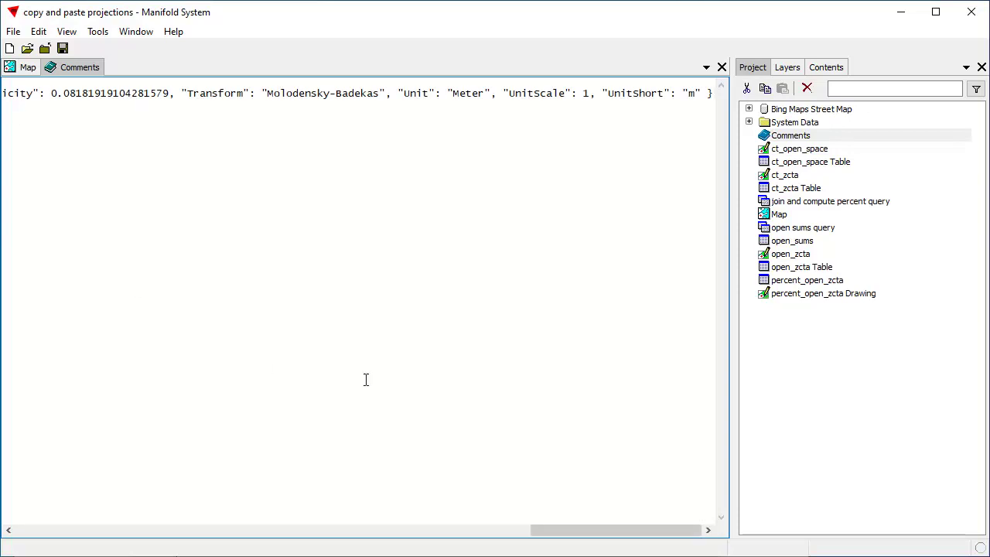
drag(576, 530, 59, 530)
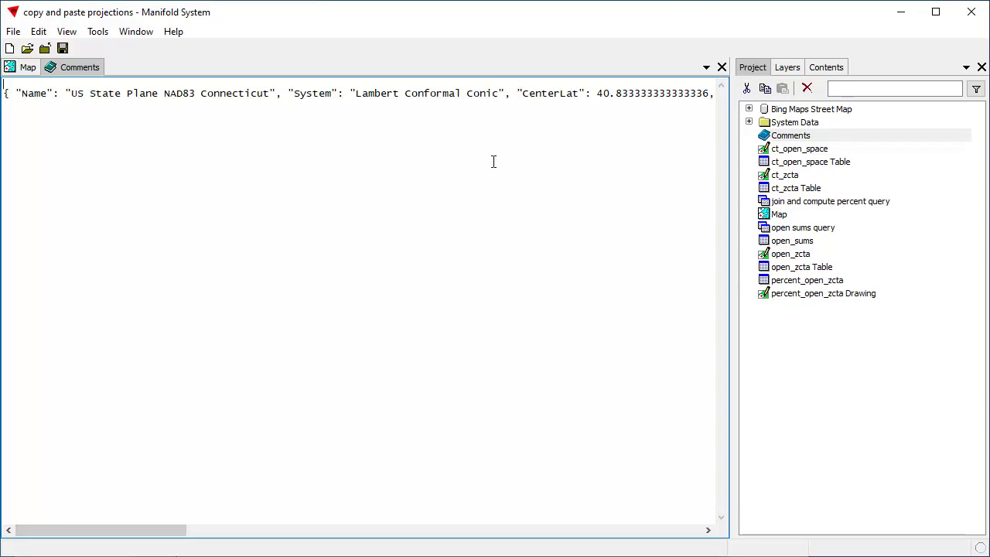
click(519, 95)
Step: Break the JSON onto new lines at CenterLat, FalseNorthing, Axes, Eccentricity and UnitScale
key(Return)
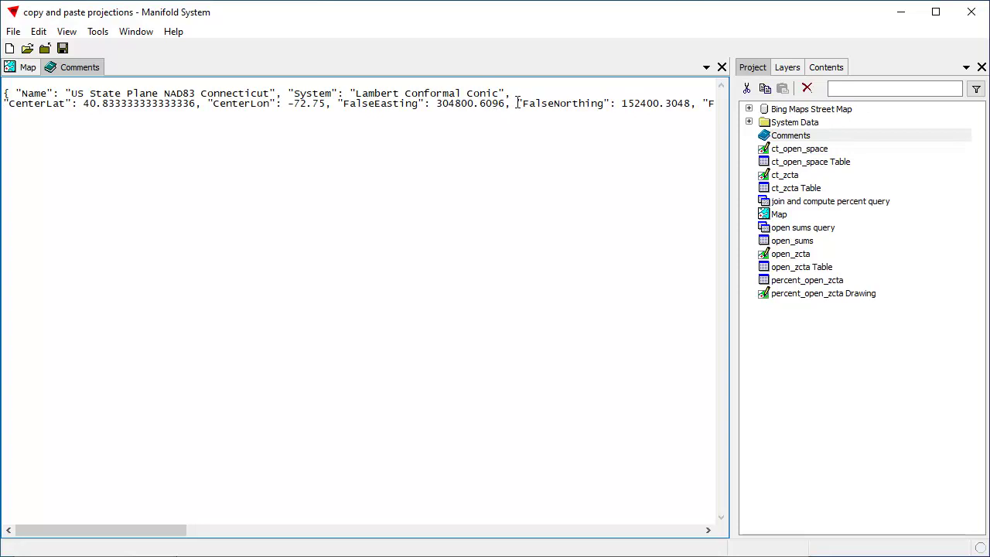
key(Return)
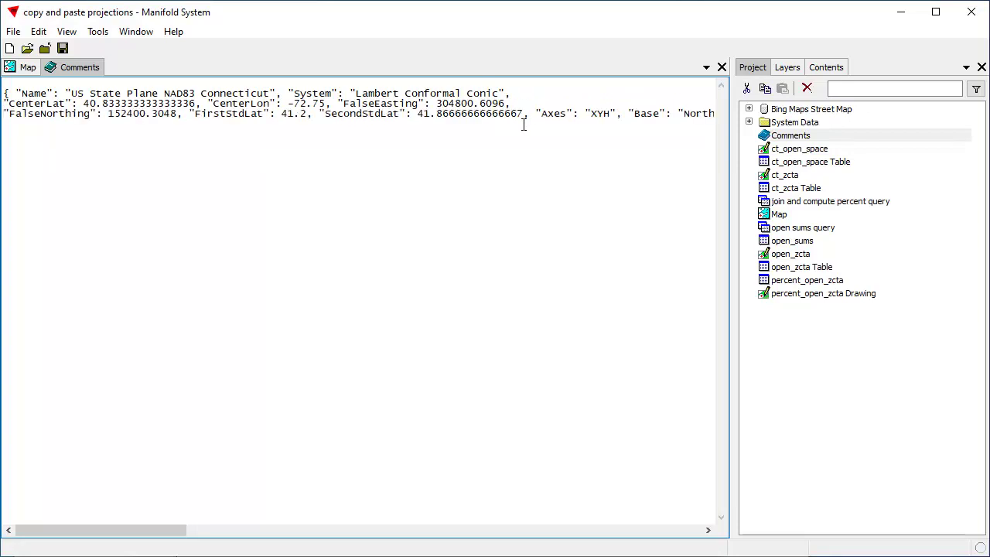
click(524, 124)
key(Return)
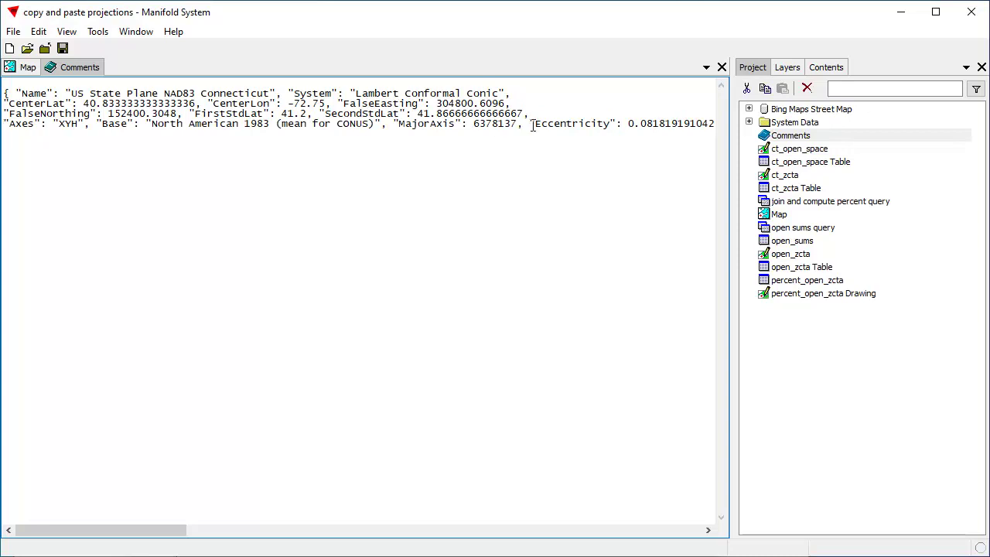
click(523, 128)
key(Return)
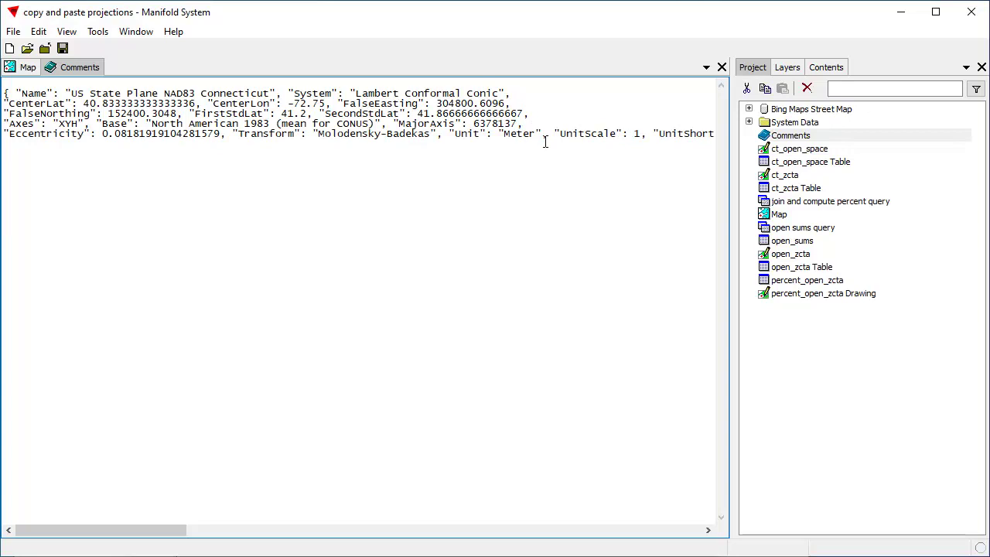
click(544, 136)
key(Return)
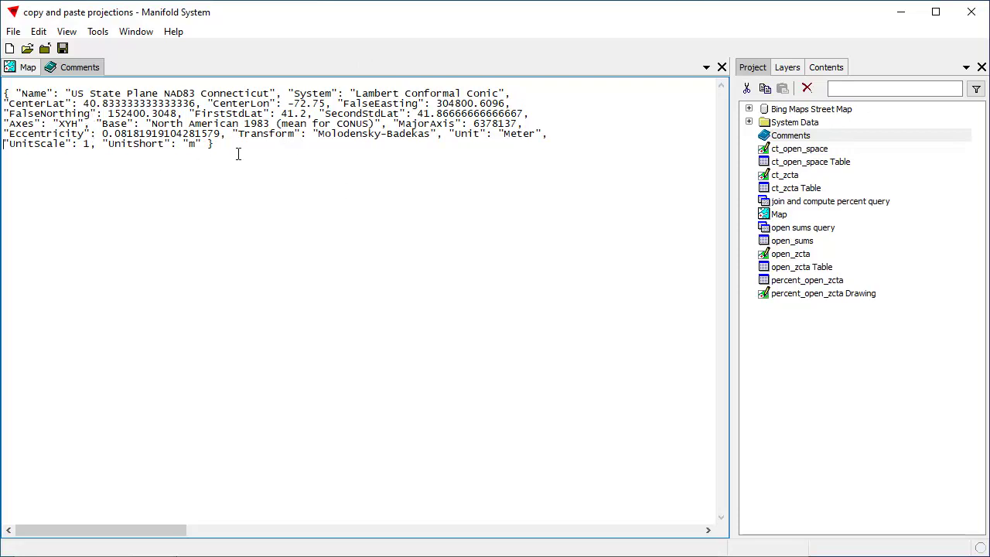
drag(246, 149, 4, 91)
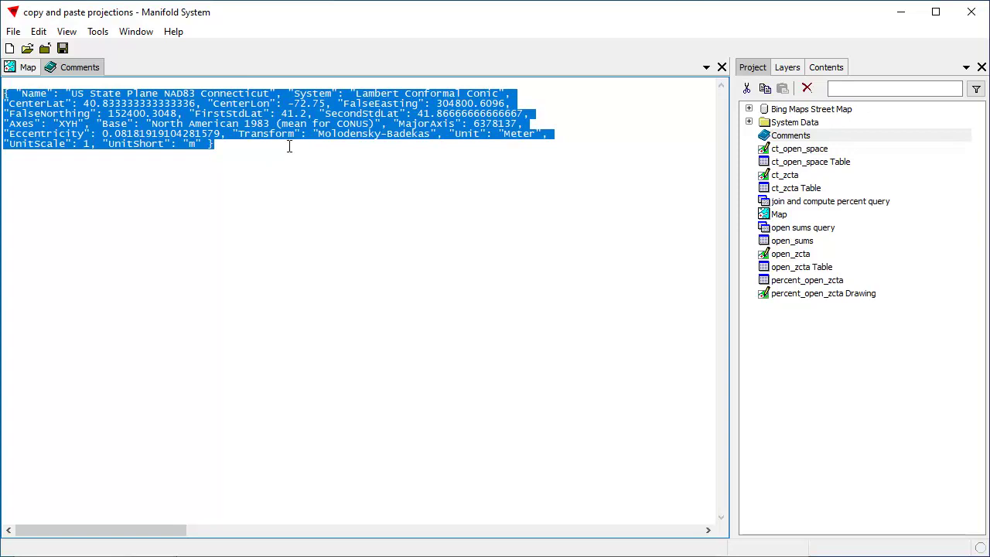
Step: Return to the Connecticut map and check ct_zcta is listed in US State Plane NAD83 Connecticut
click(286, 193)
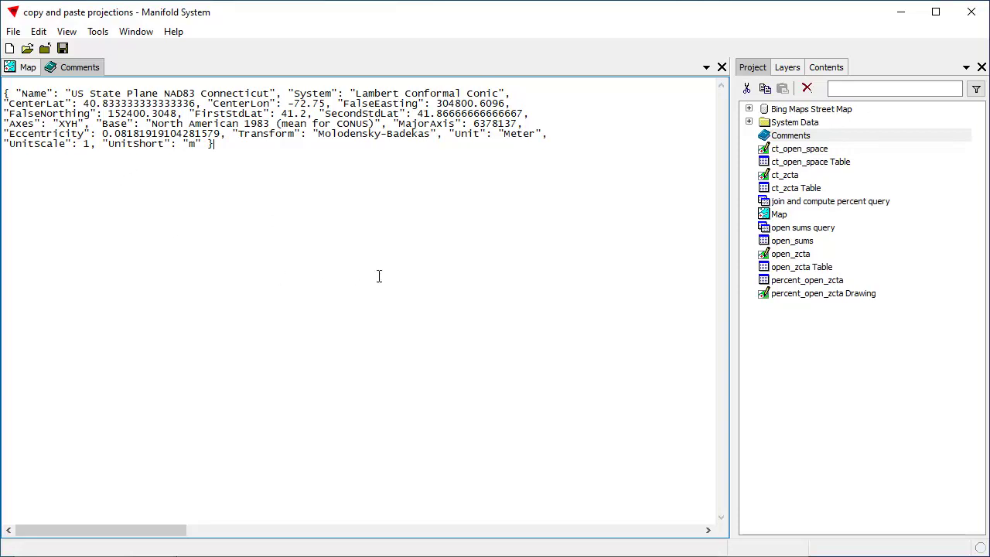
click(827, 67)
click(817, 88)
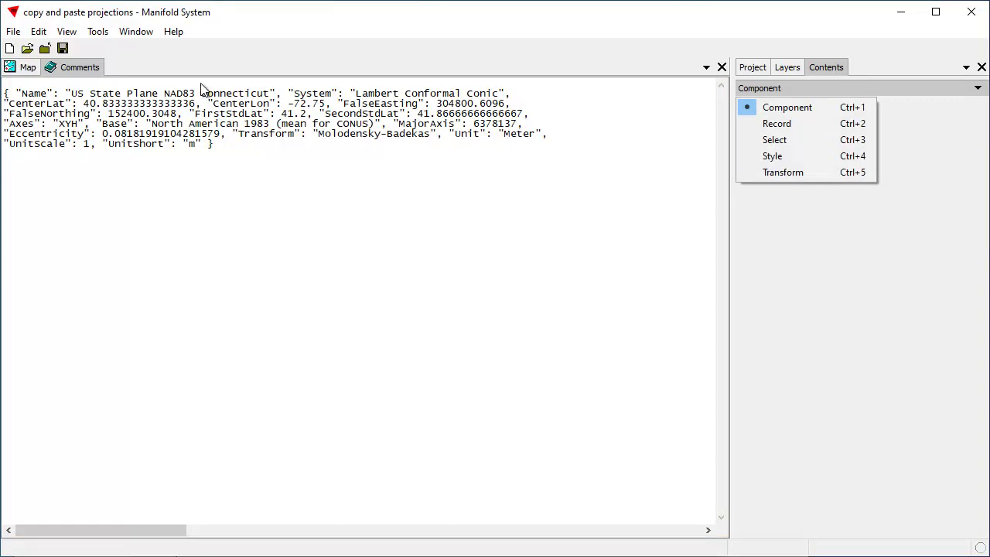
click(30, 68)
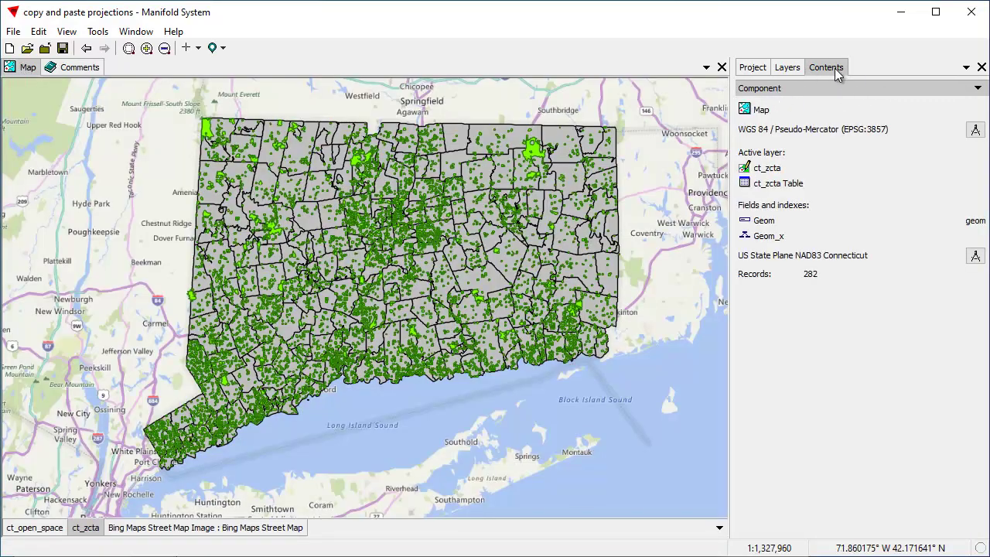
click(974, 256)
click(833, 367)
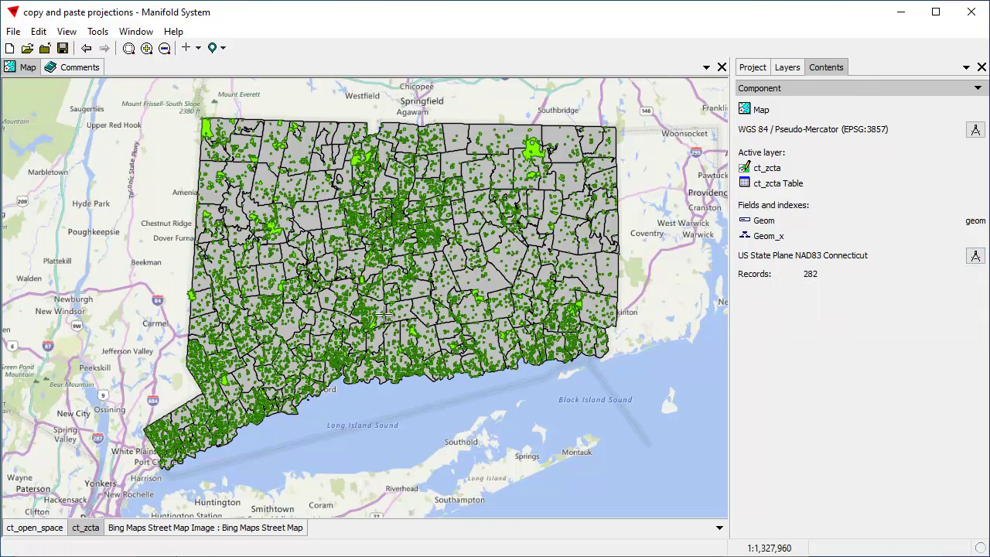